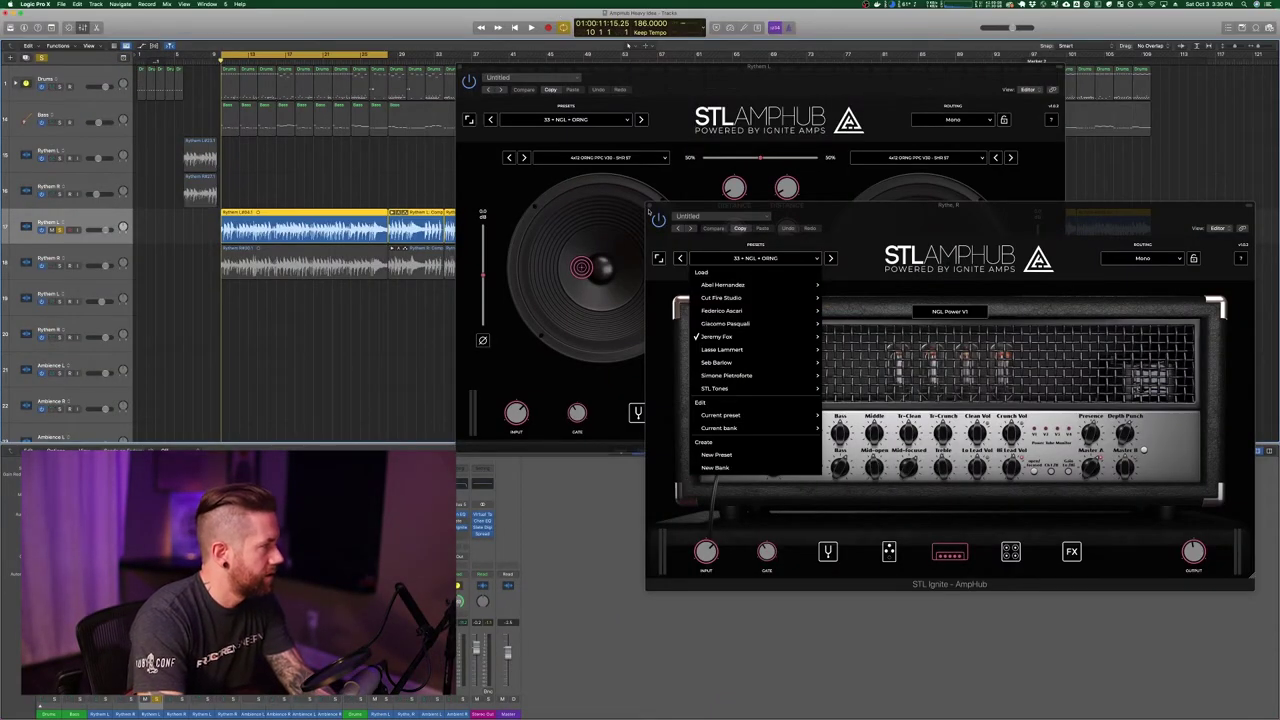
Step: Close the Rythem R amp window and move the Rythem L AmpHub window down and right
click(790, 90)
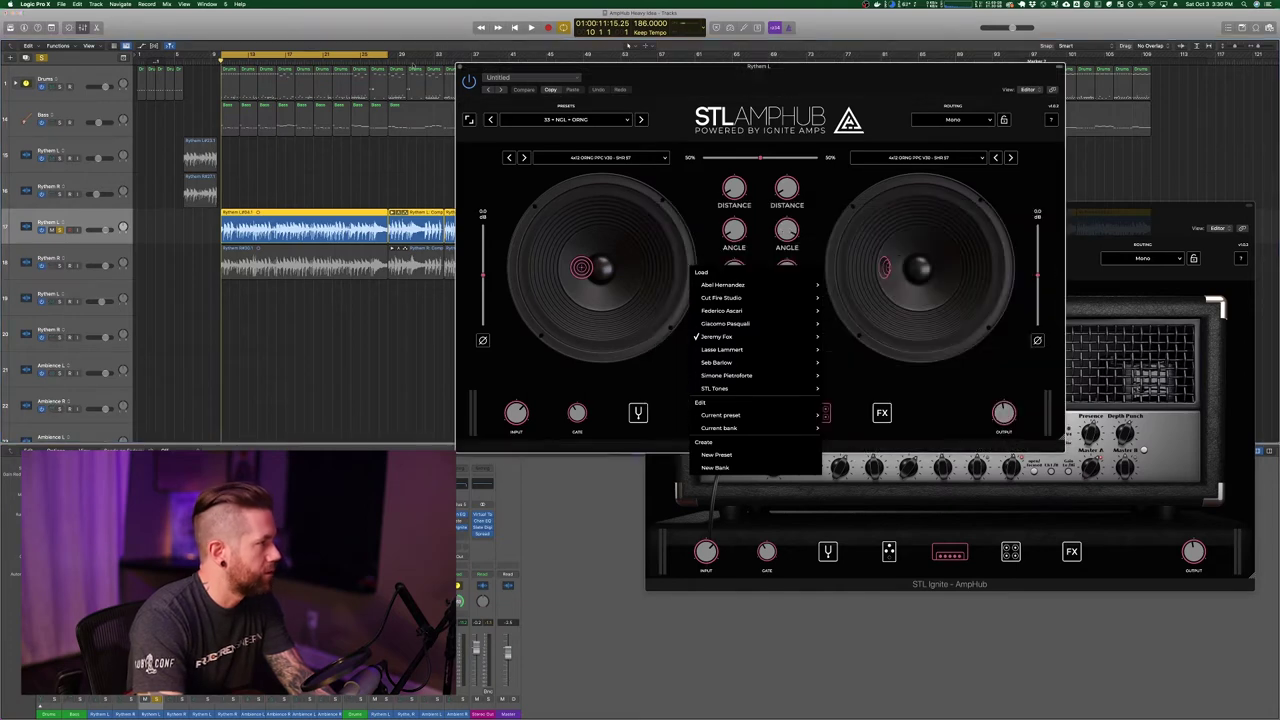
click(626, 121)
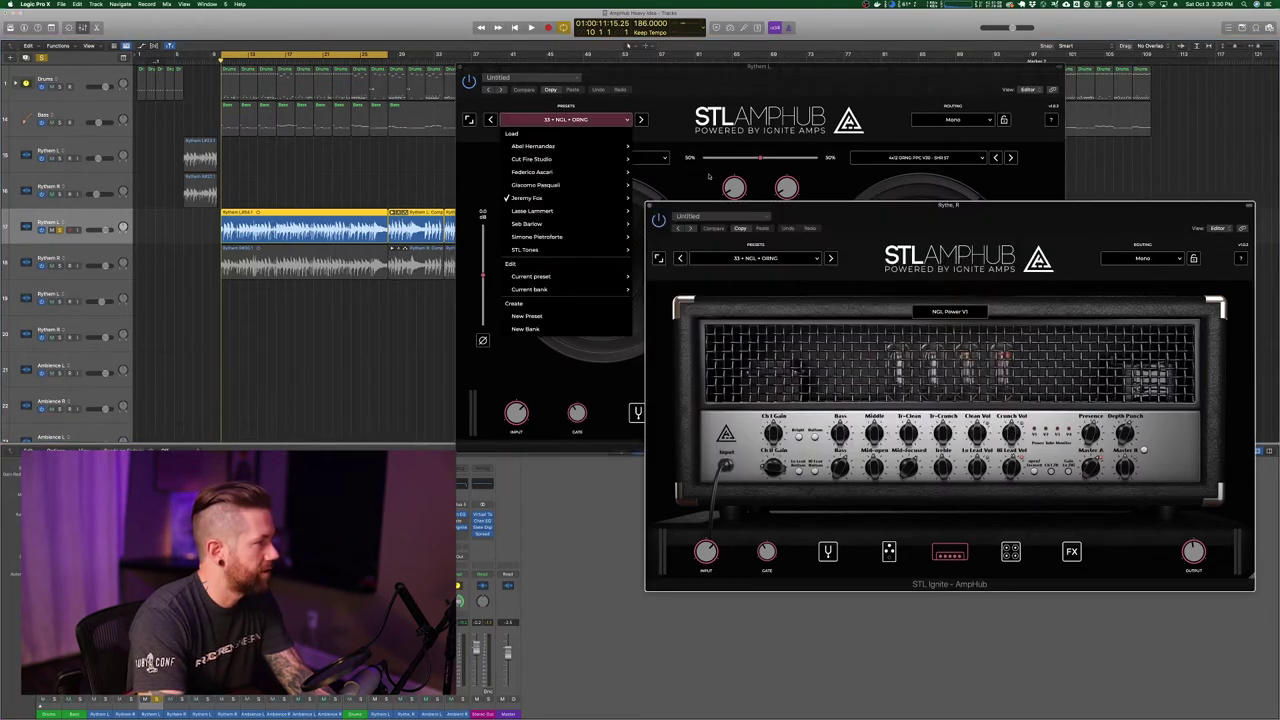
click(688, 87)
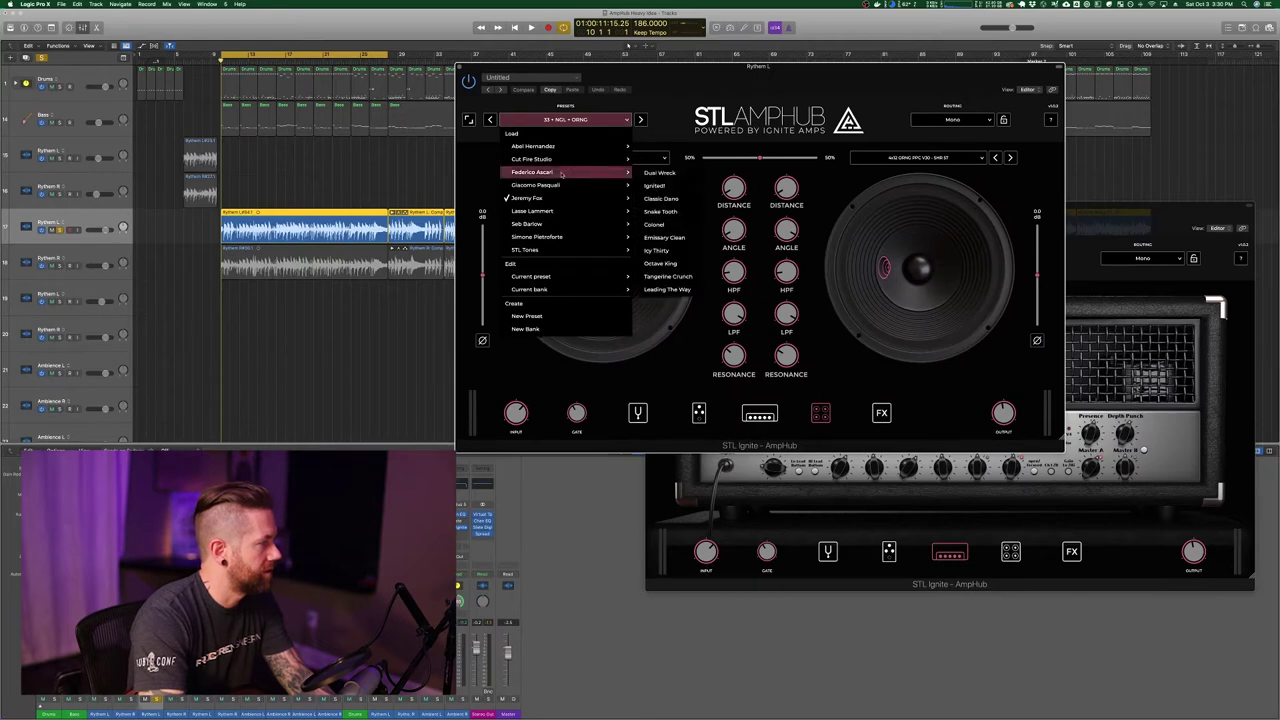
mouse_move(575, 201)
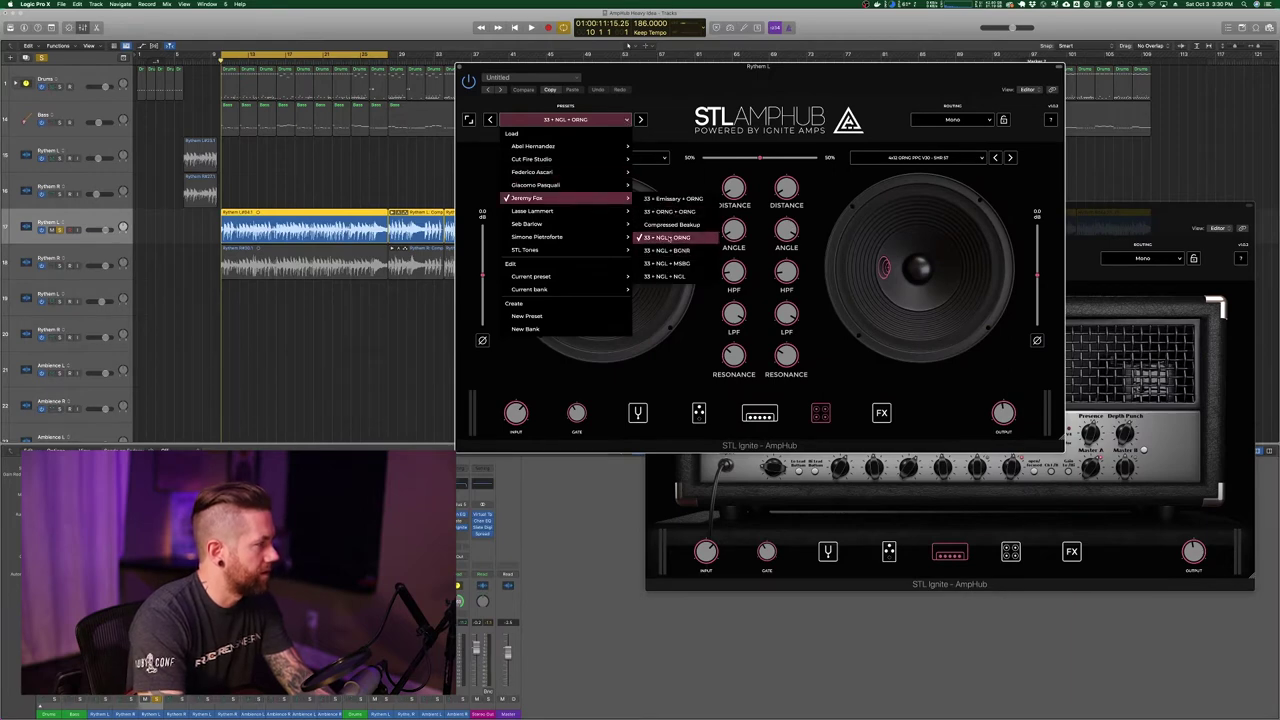
click(493, 70)
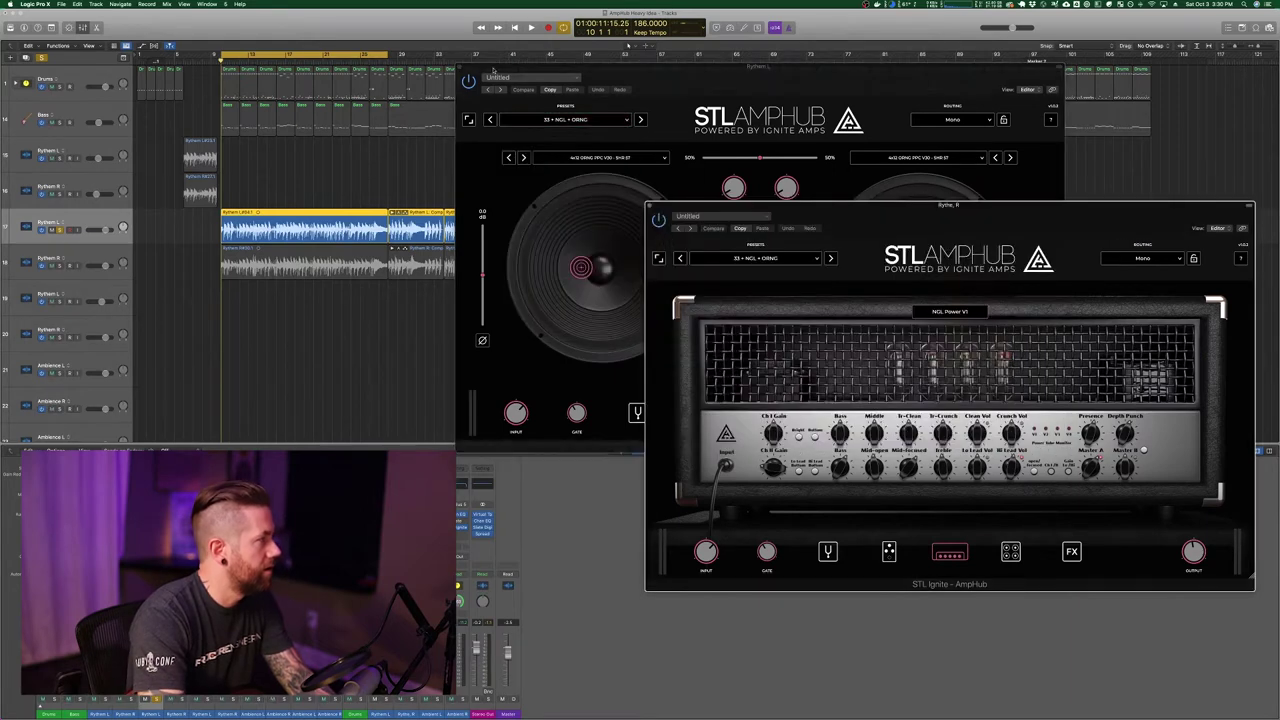
click(650, 207)
drag(636, 78, 740, 139)
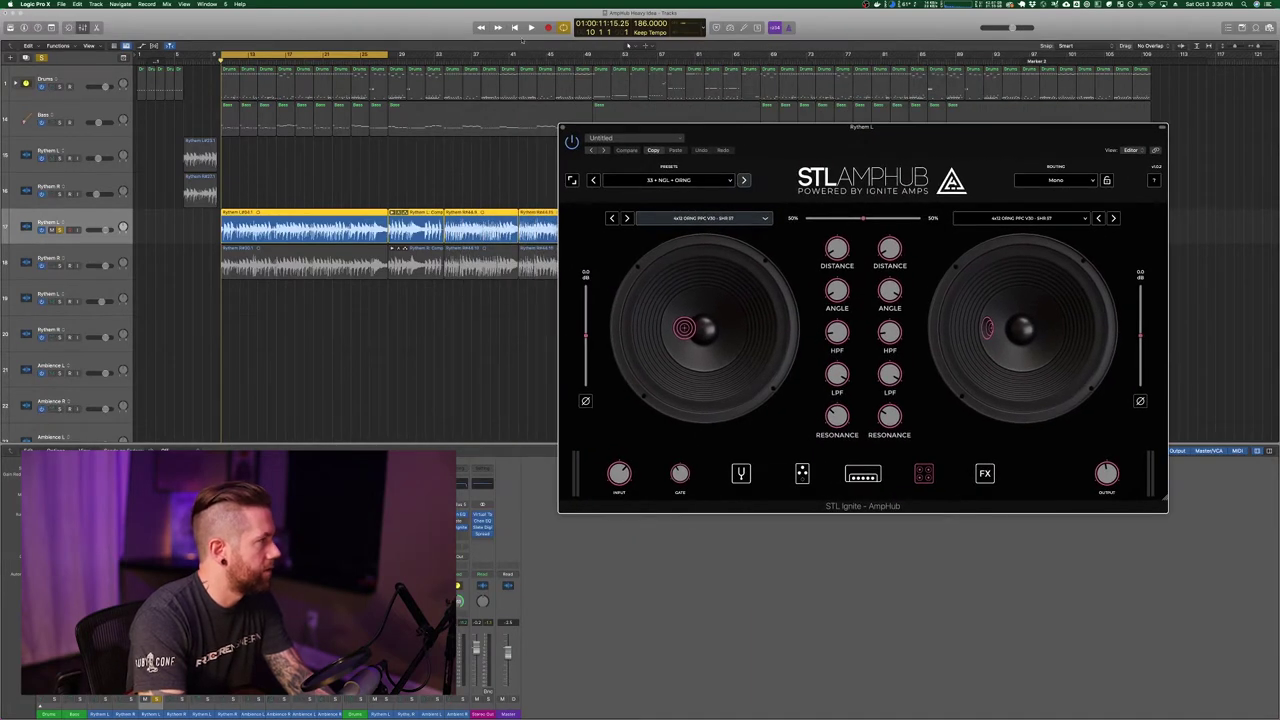
Step: Play the song while stepping Rythem L through 33 + NGL + BCNR, MSBG and NGL
key(space)
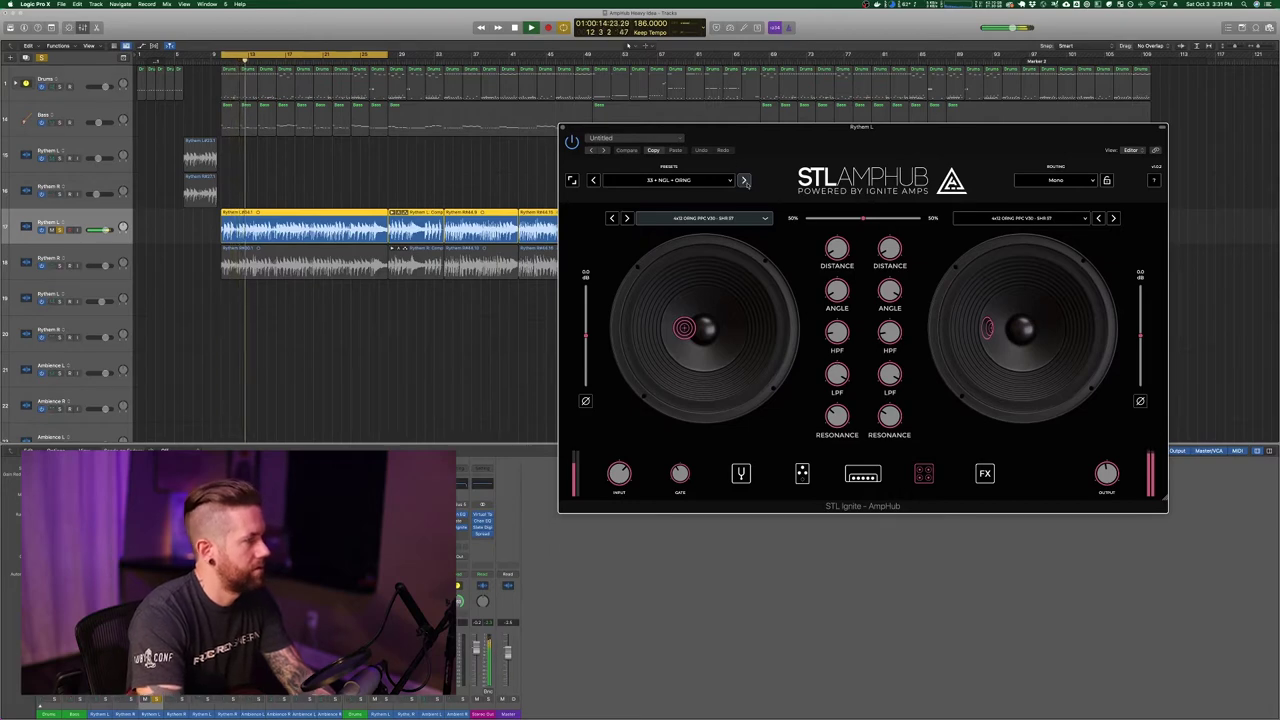
click(743, 180)
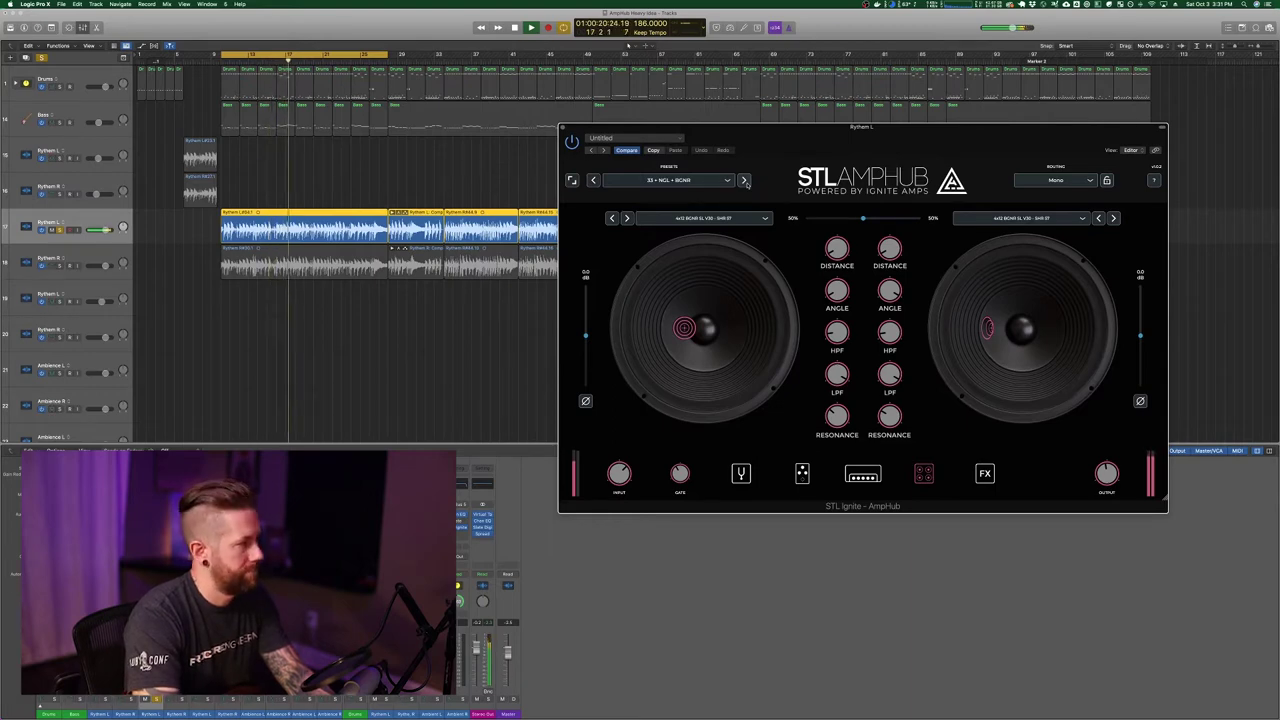
click(744, 180)
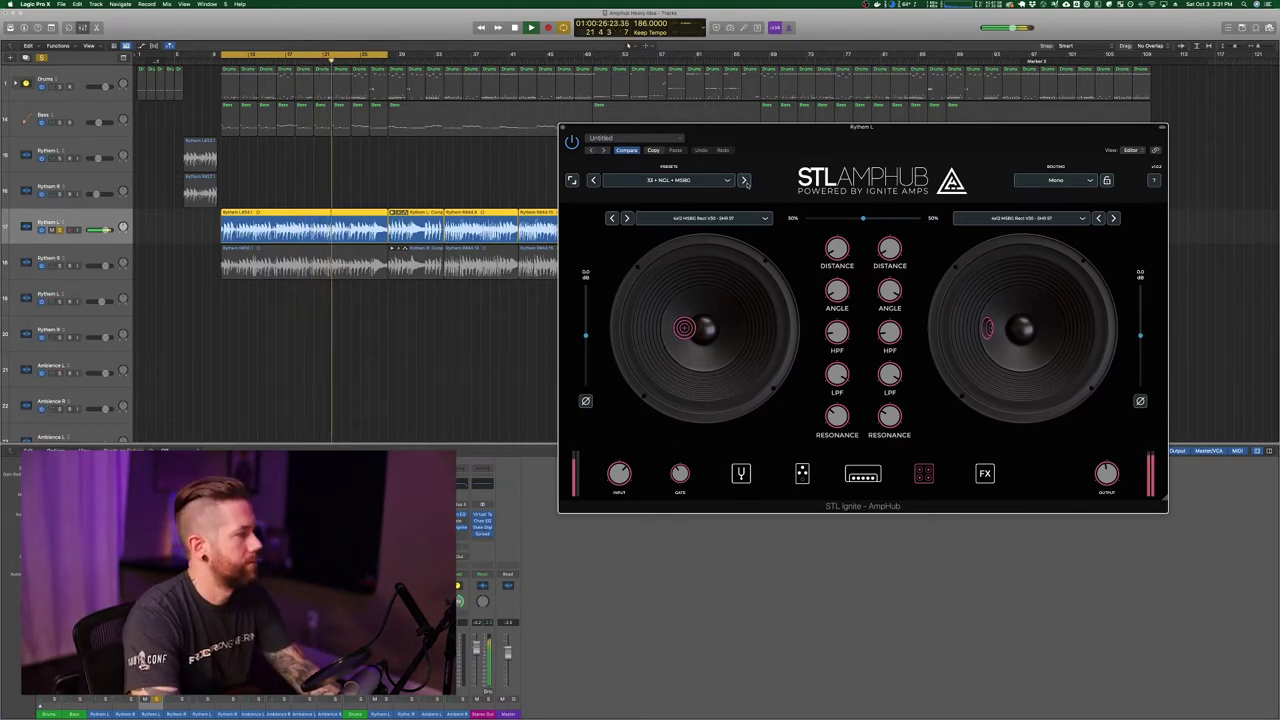
click(744, 180)
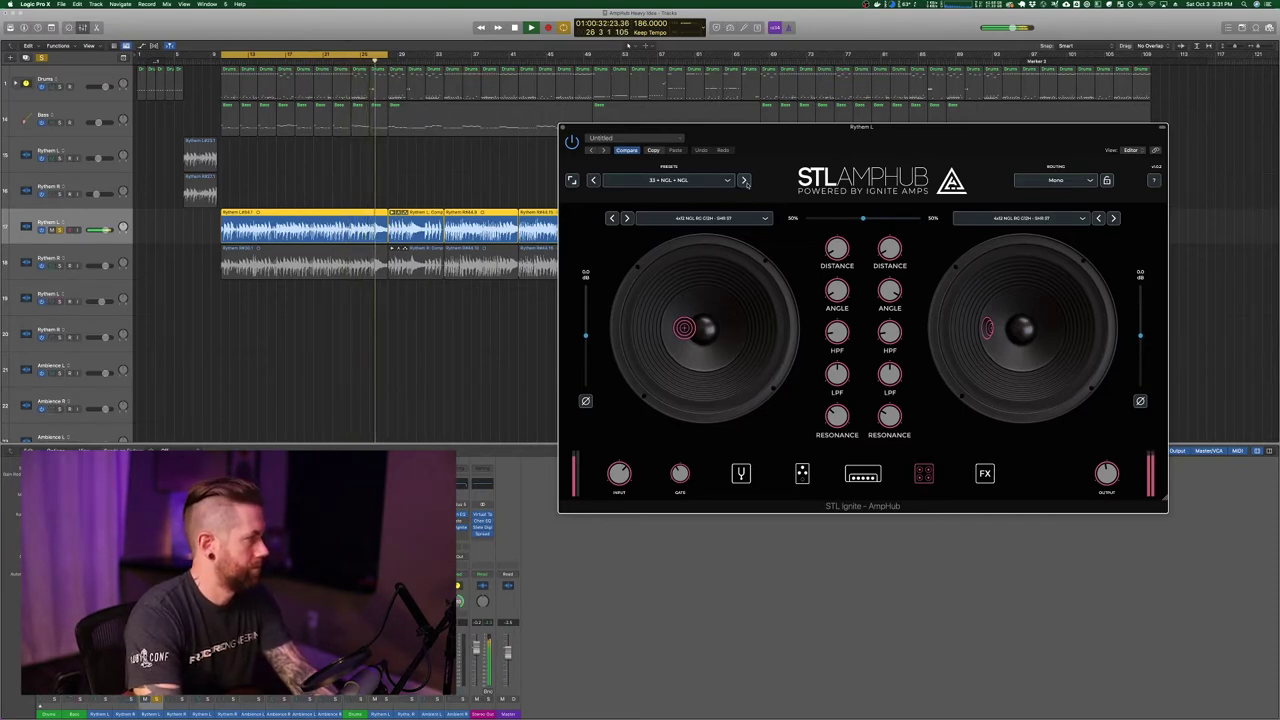
key(space)
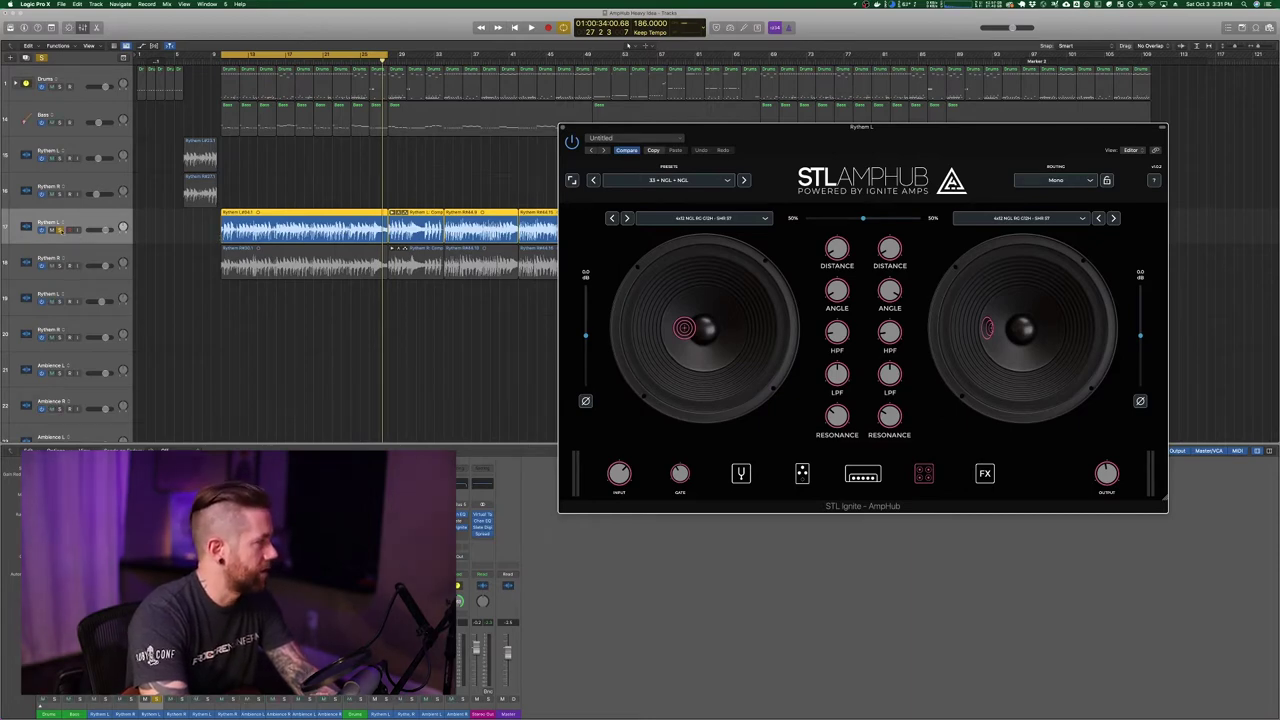
Step: Unsolo Rythem L, set its left cabinet to 4x12 ORNG PPC V30, and play the full mix
click(60, 229)
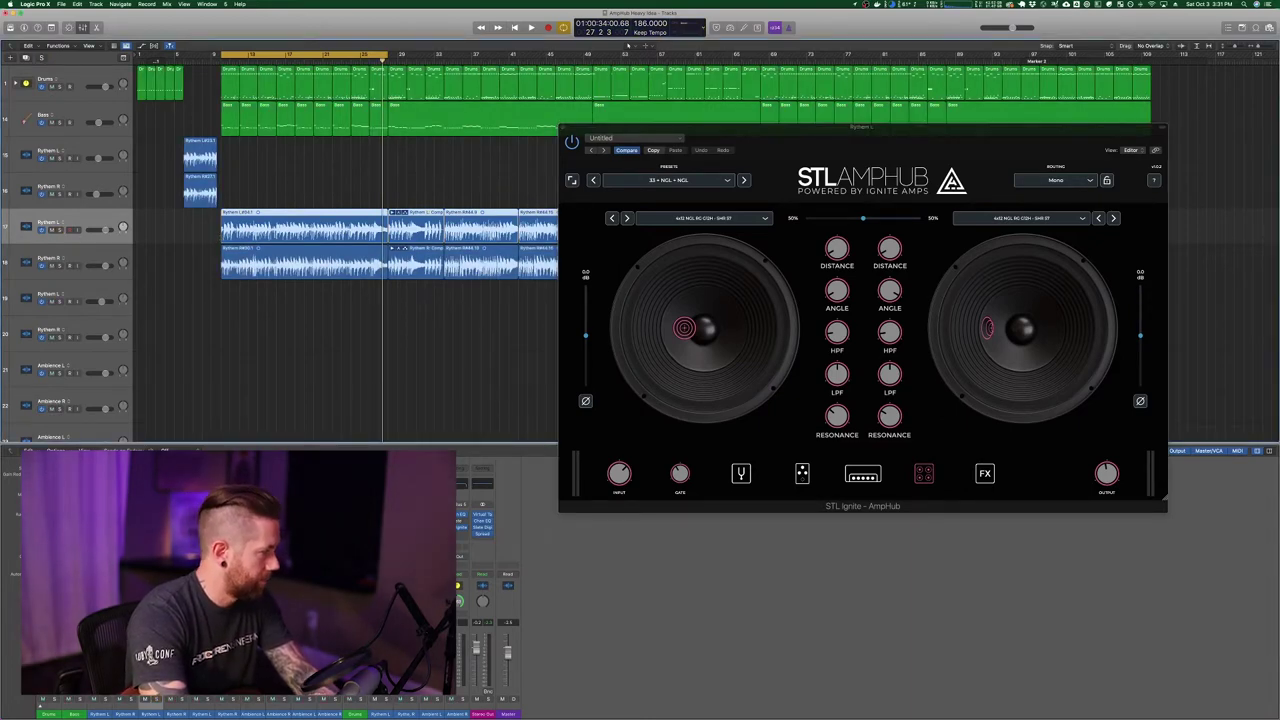
click(700, 217)
click(650, 250)
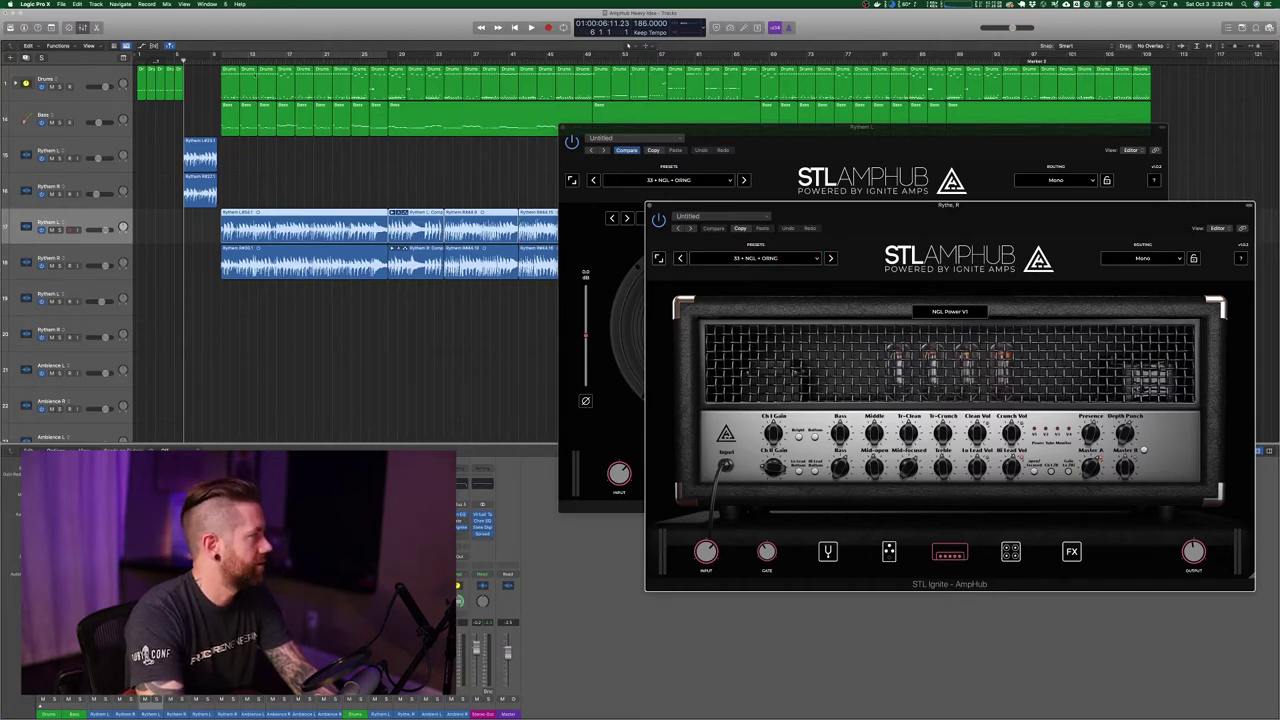
click(262, 27)
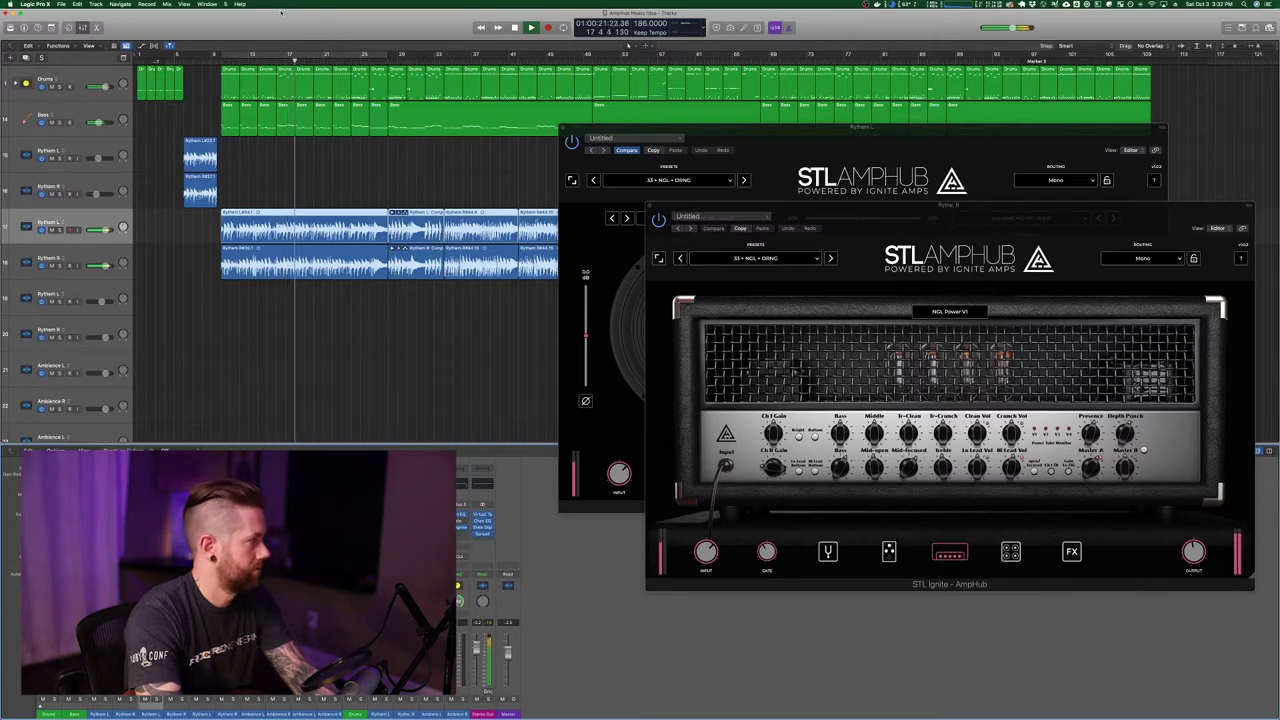
Step: Advance both Rythem L and Rythem R amps to 33 + NGL + BCNR and audition them
key(space)
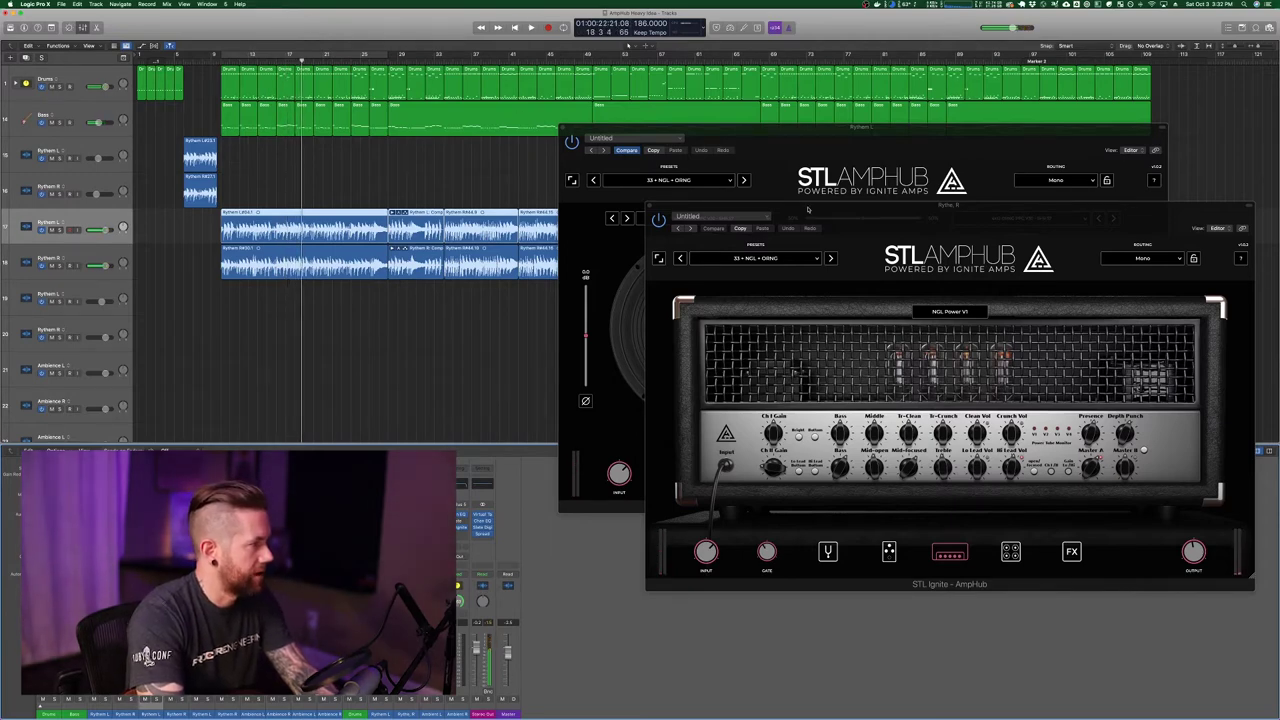
click(743, 180)
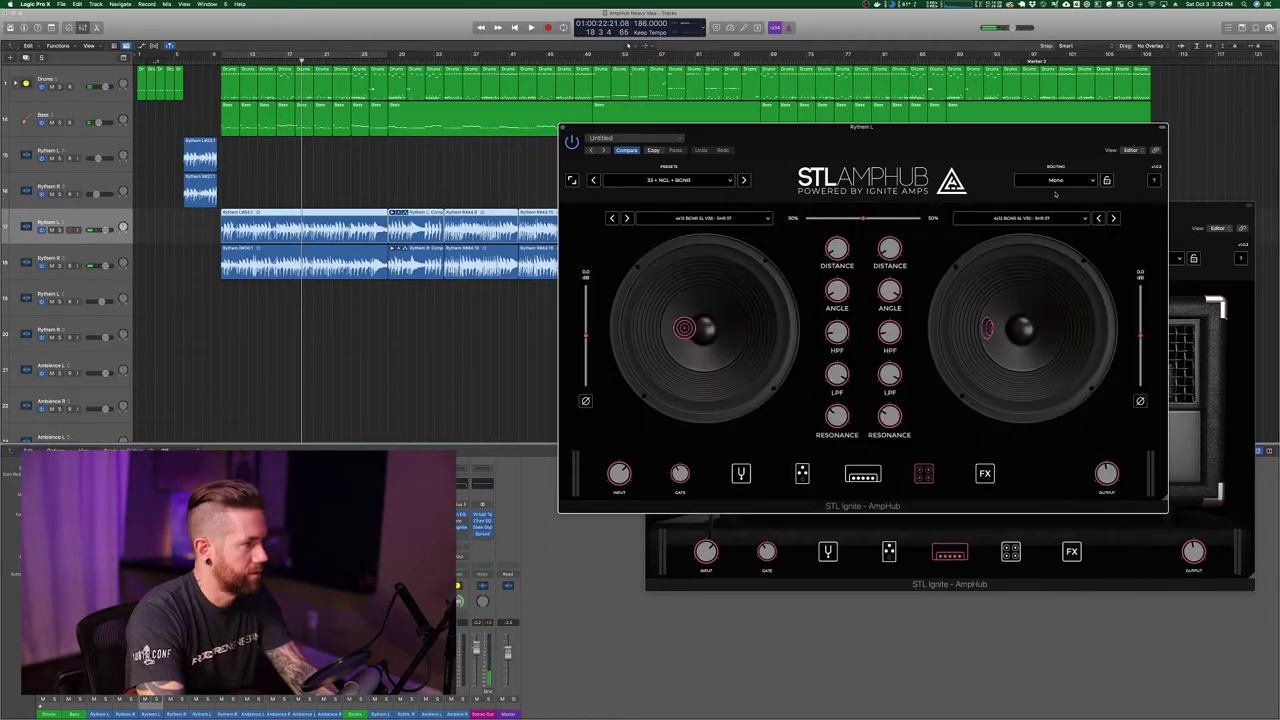
click(1189, 220)
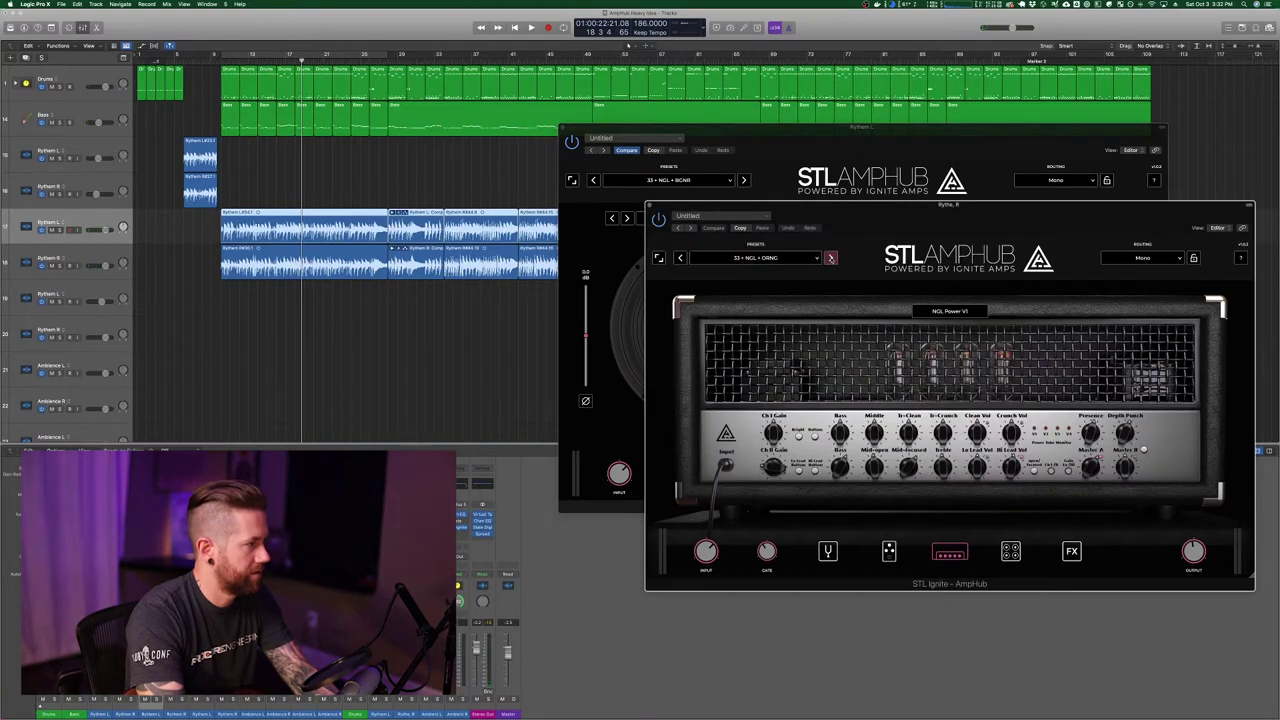
click(830, 258)
key(space)
key(space)
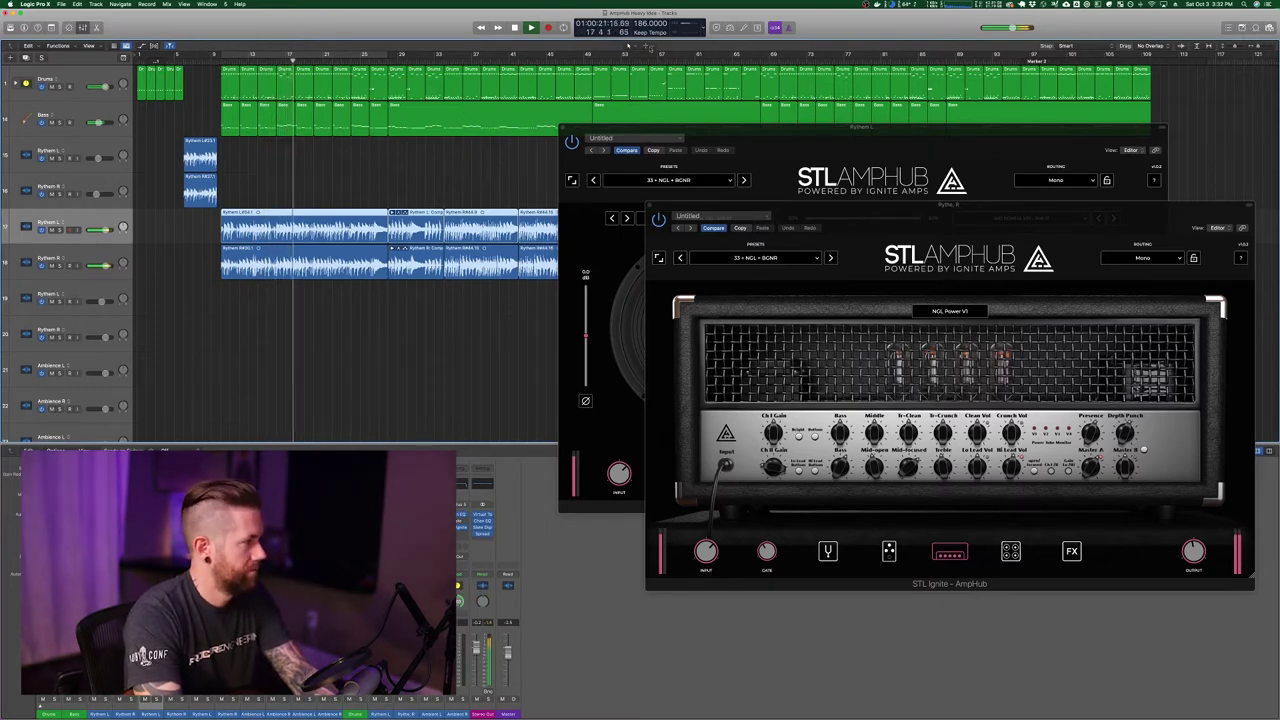
key(space)
Step: Advance both amps to 33 + NGL + MSBG and replay from near bar 1
click(744, 180)
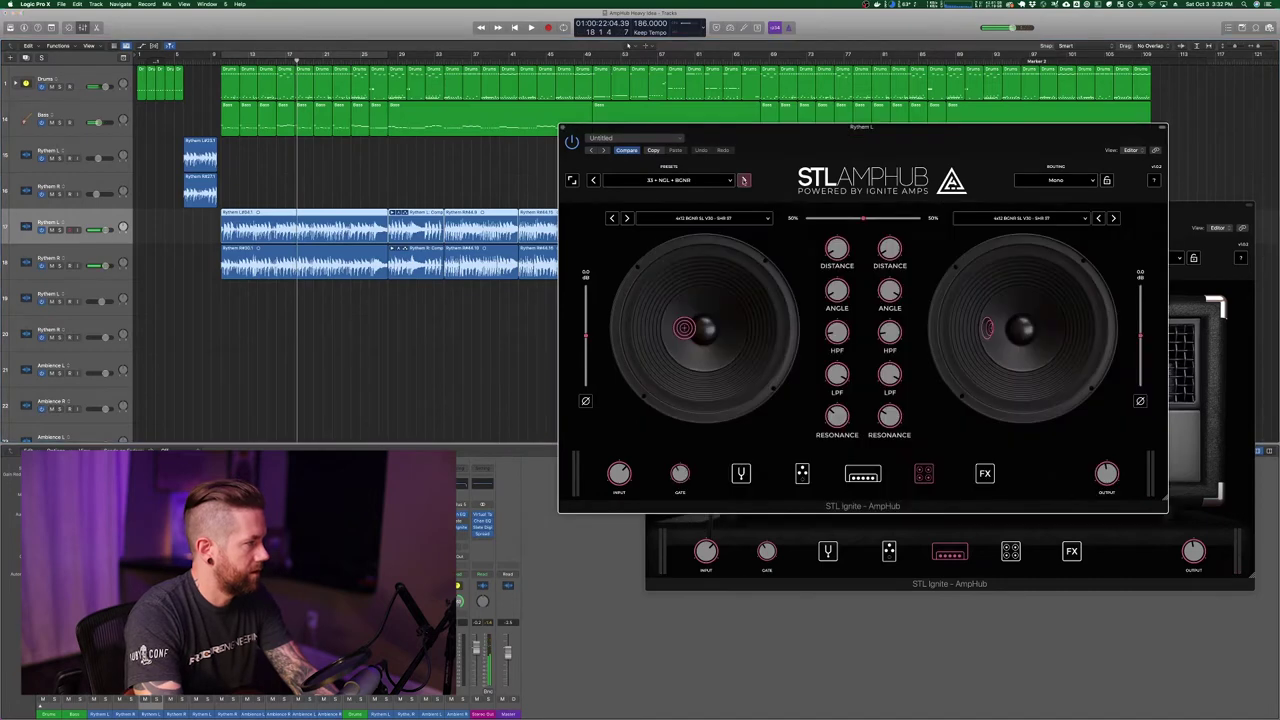
click(1187, 205)
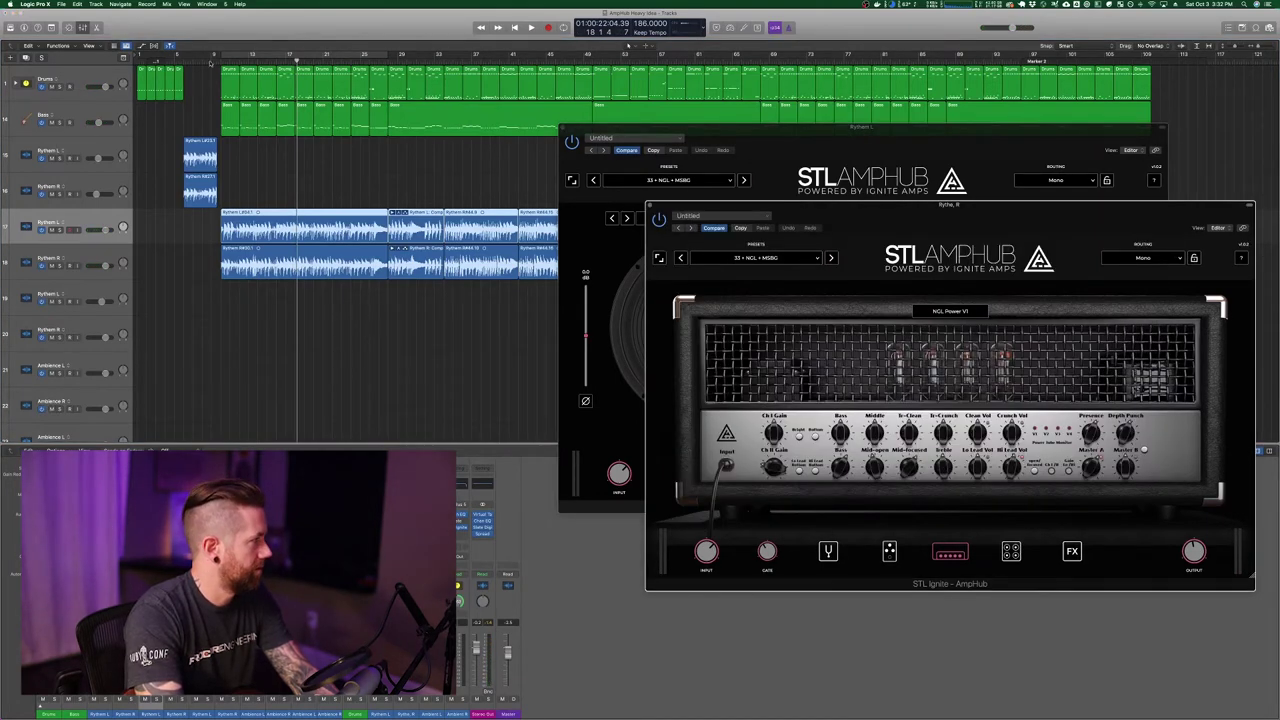
click(185, 65)
key(space)
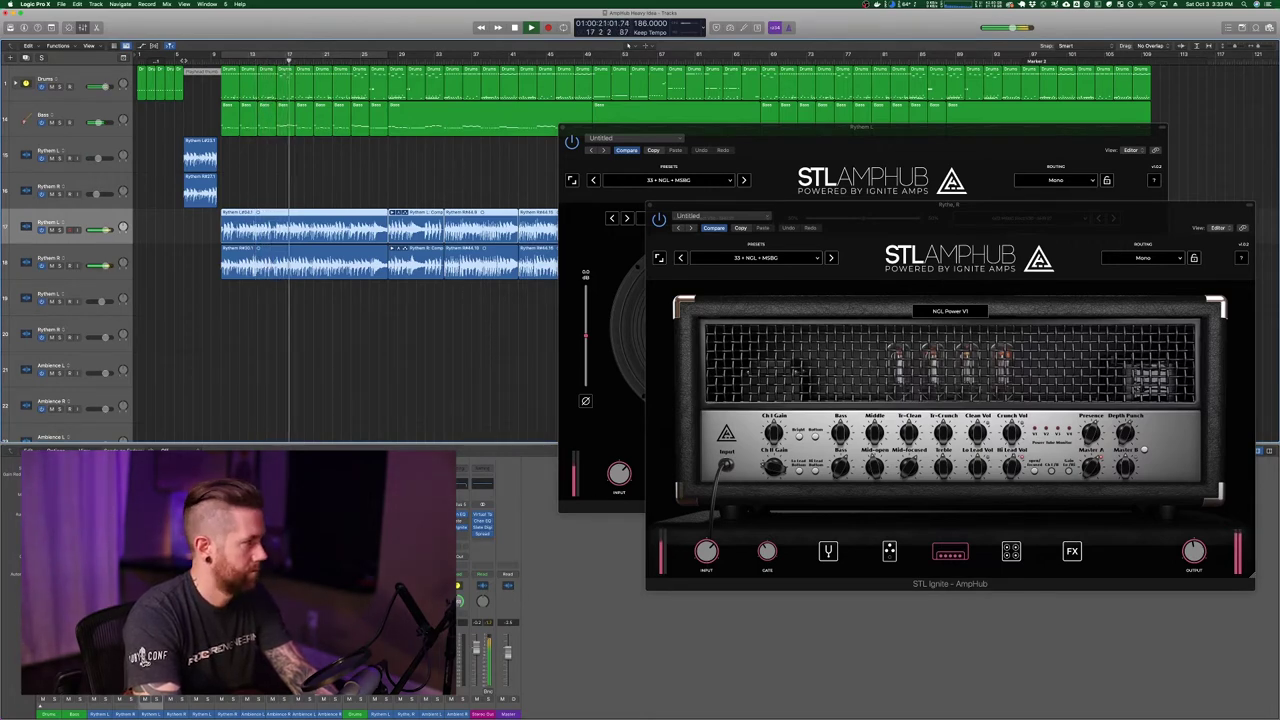
Step: Step Rythem L and Rythem R amps to 33 + NGL + NGL and play a pass with the mix
key(space)
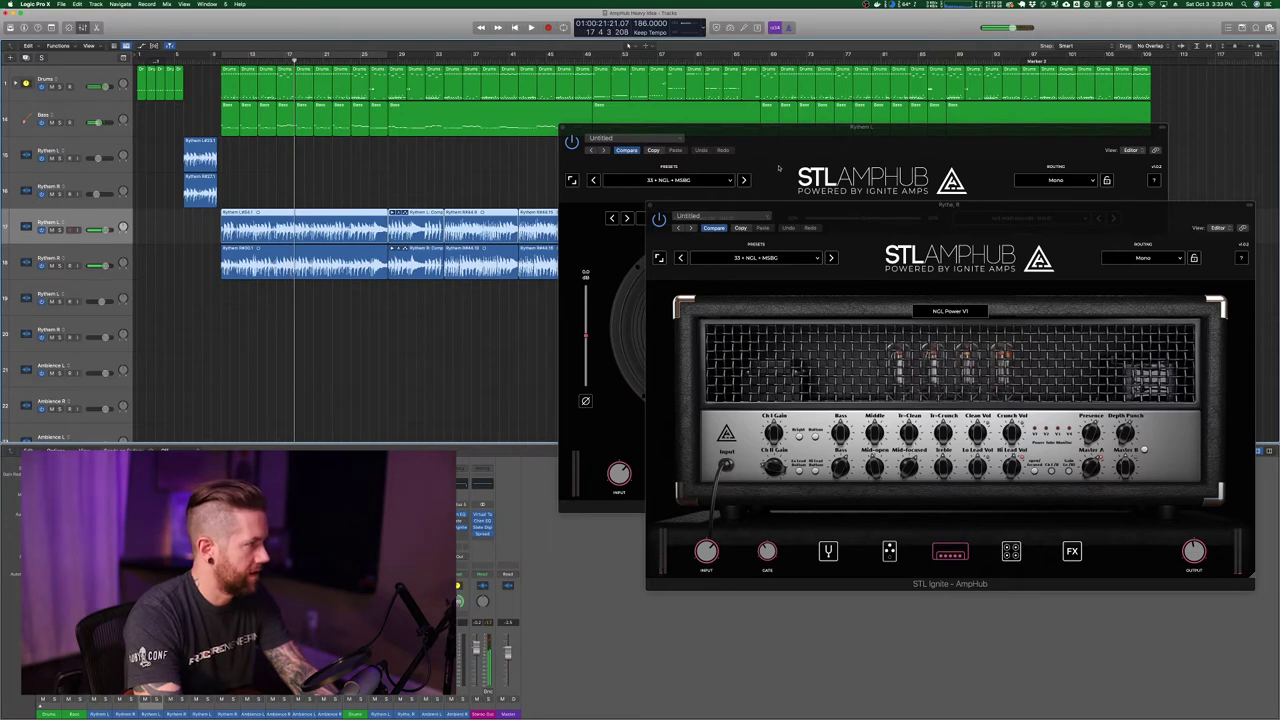
click(744, 180)
click(1242, 214)
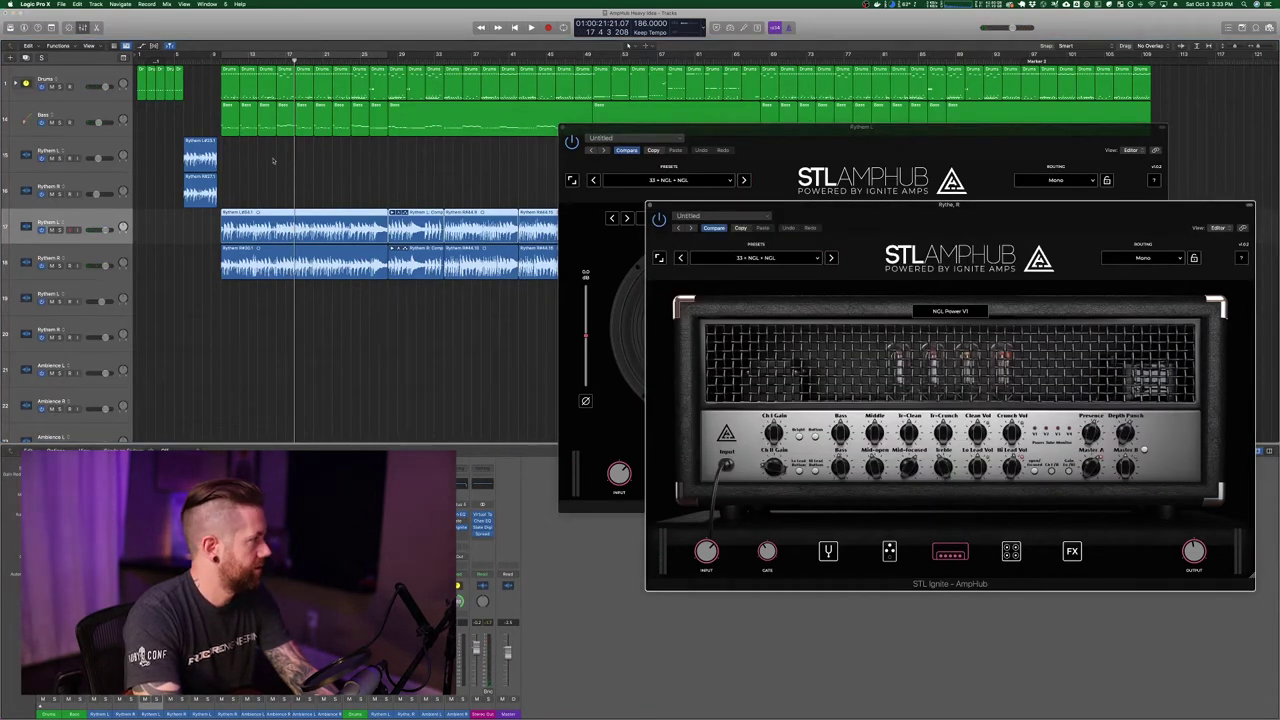
key(space)
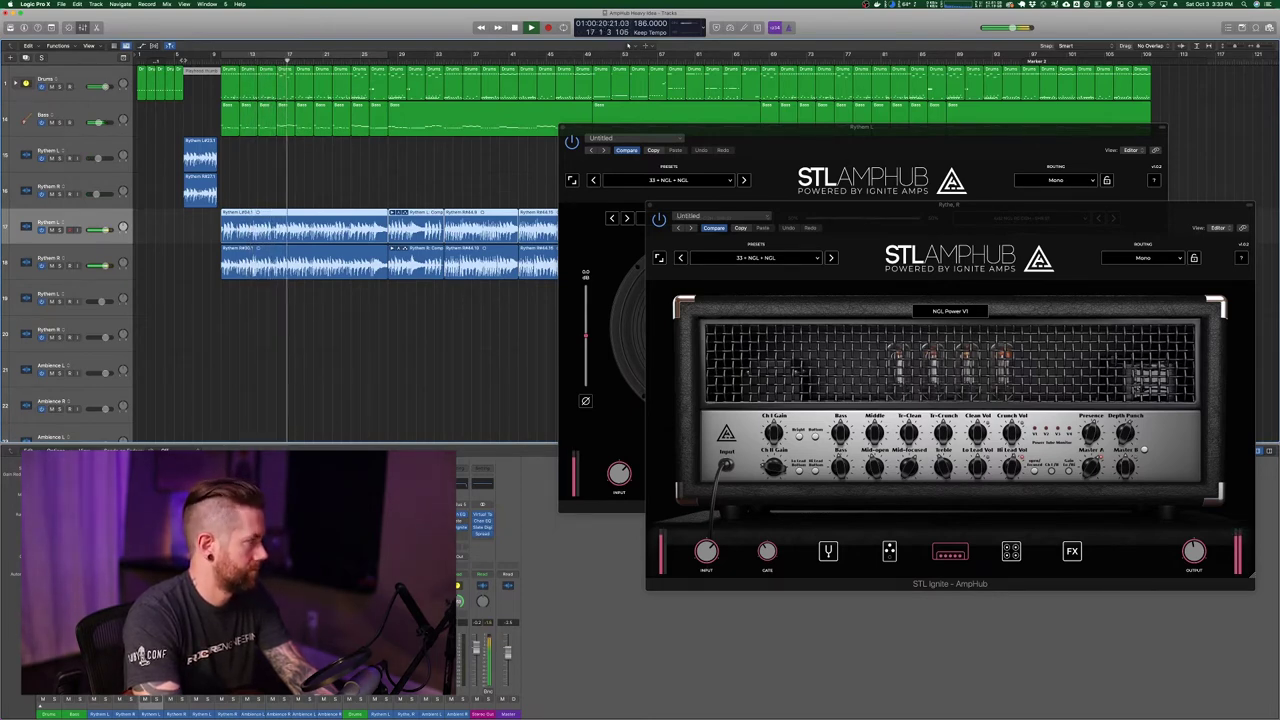
key(space)
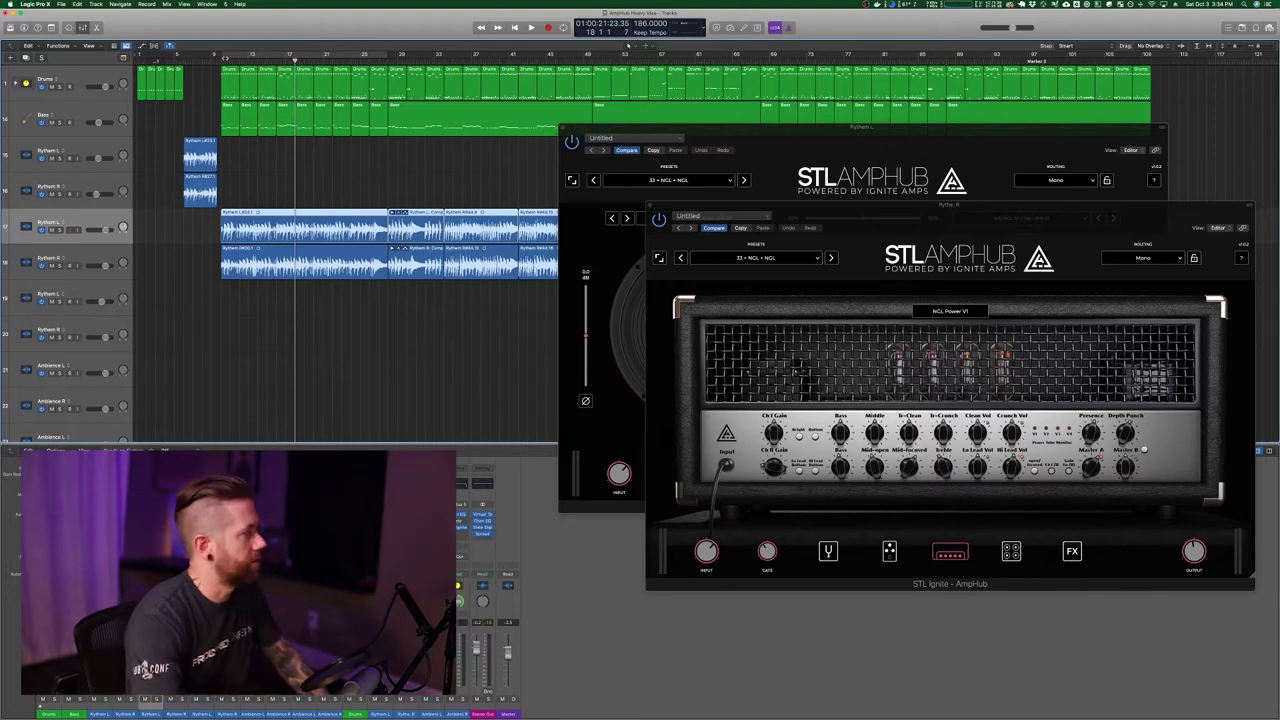
Step: Set a cycle loop in the ruler and move Rythem R back to its previous AmpHub preset
click(265, 54)
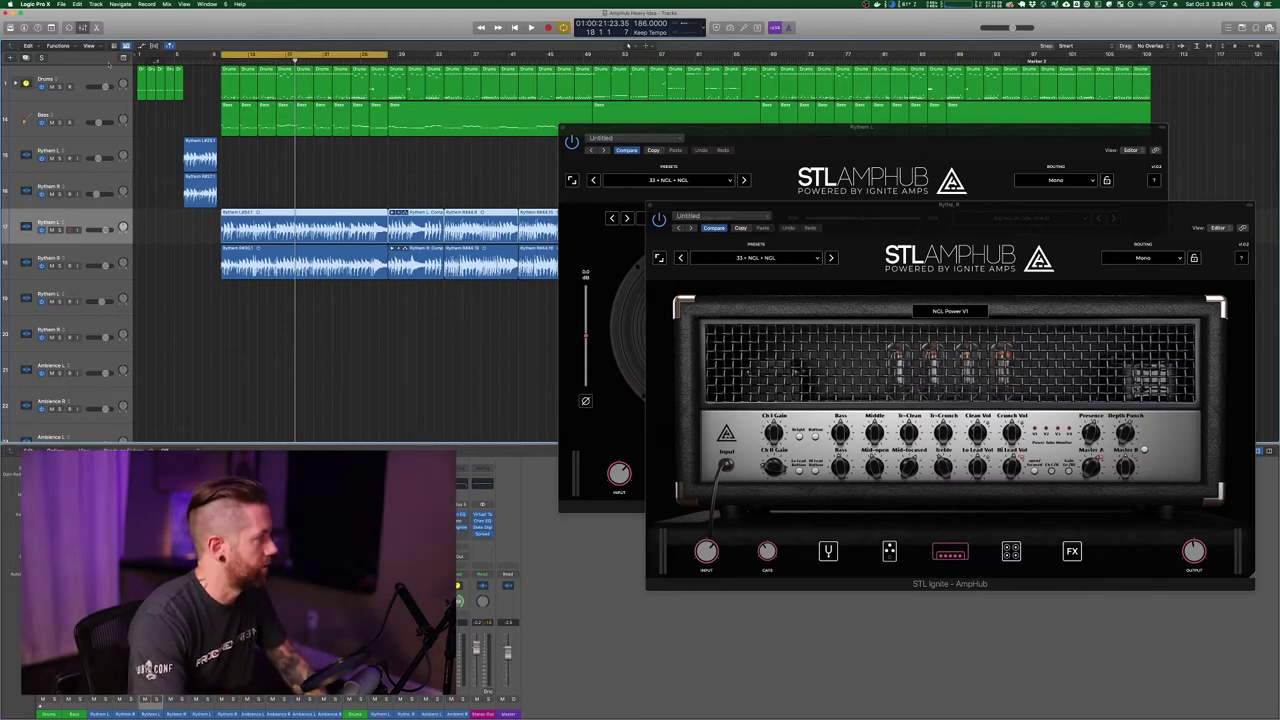
click(593, 180)
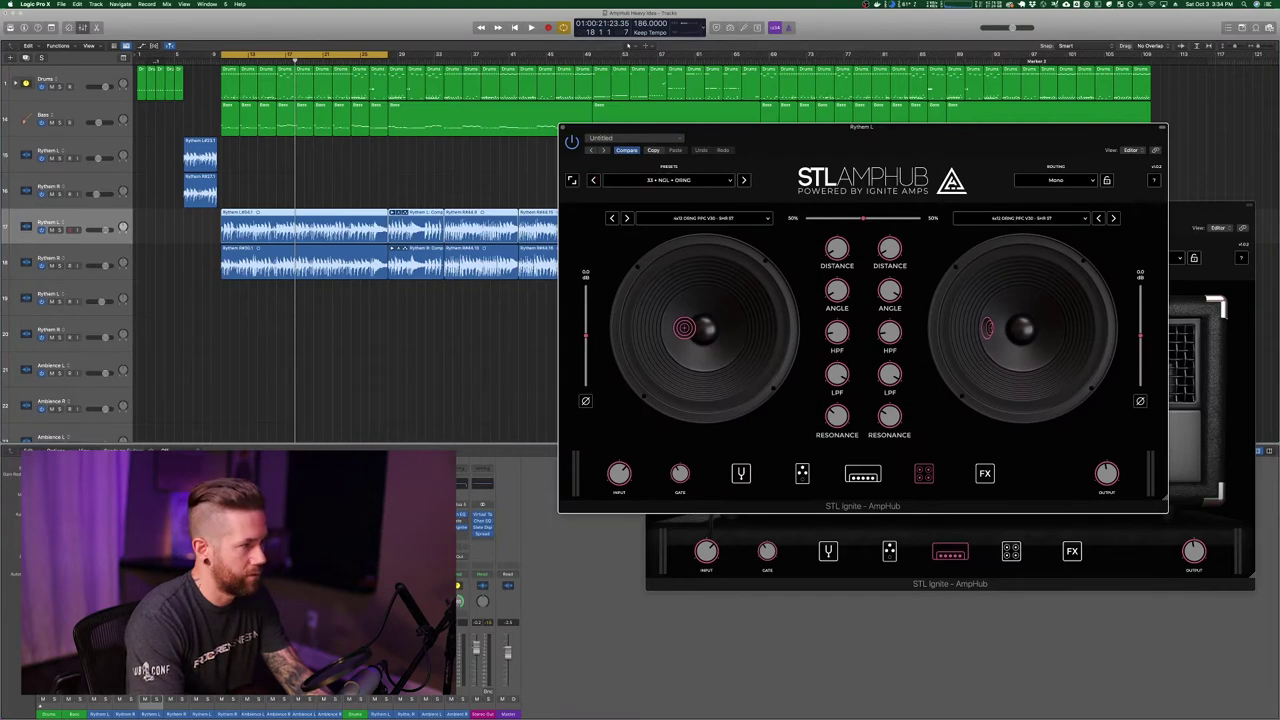
click(1192, 208)
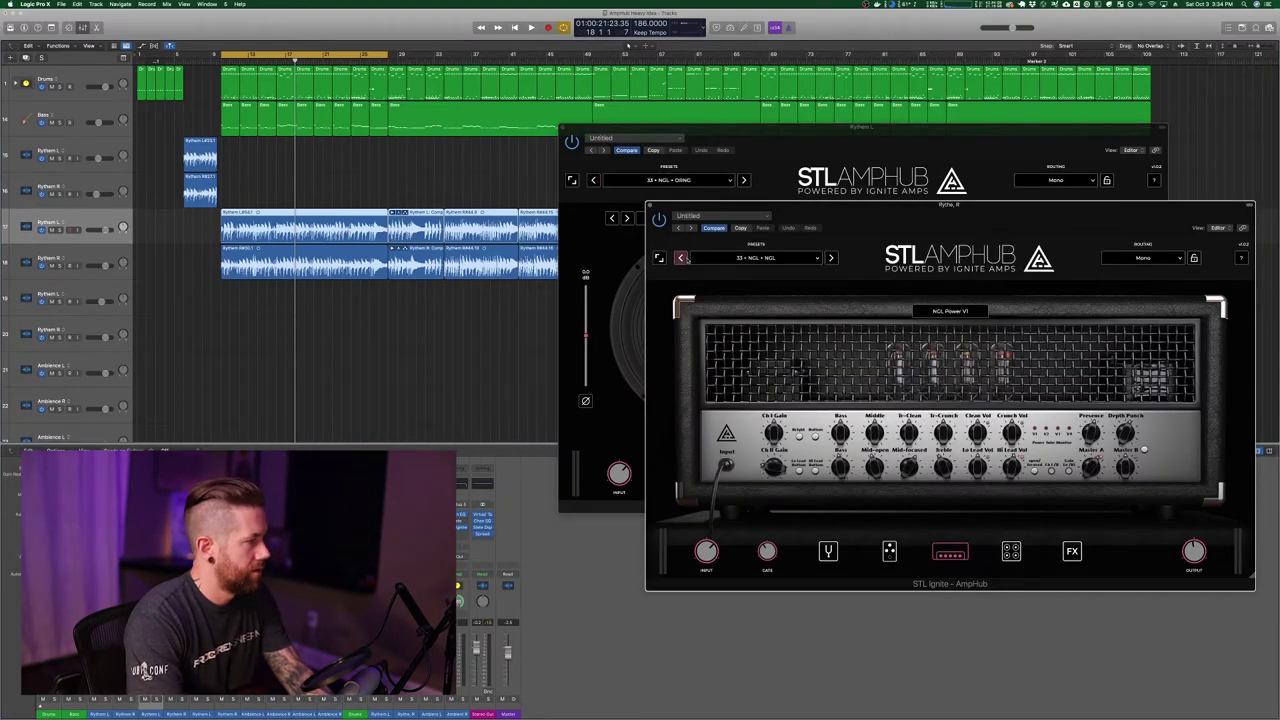
click(681, 258)
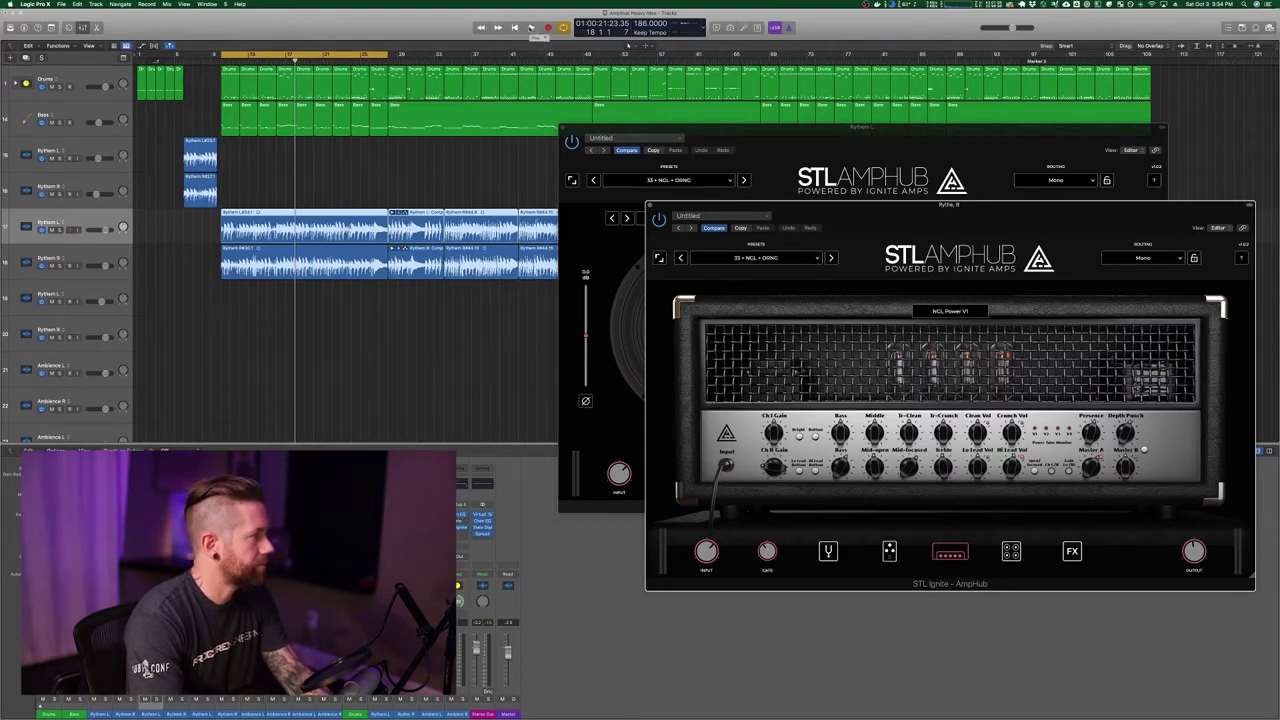
Step: Step Rythem L through BCNR, MSBG and NGL, then load 33 + NGL + ORNG from the preset list
click(743, 180)
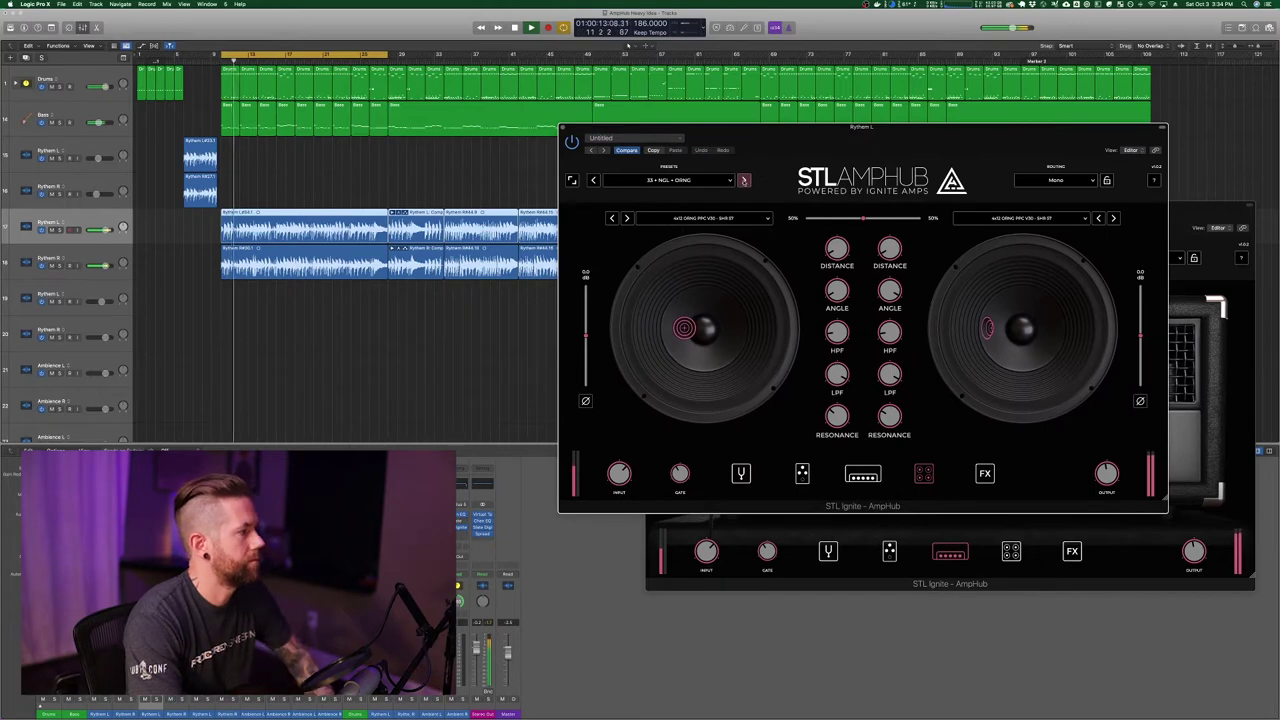
click(743, 180)
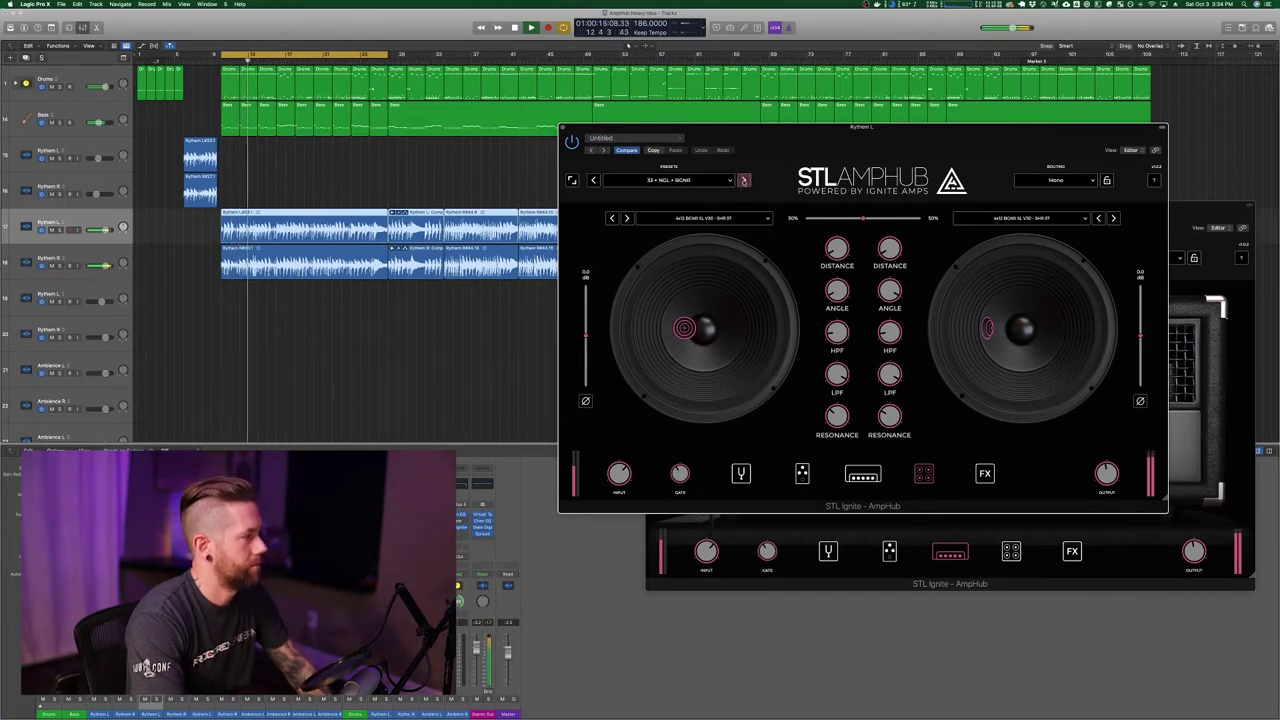
click(743, 180)
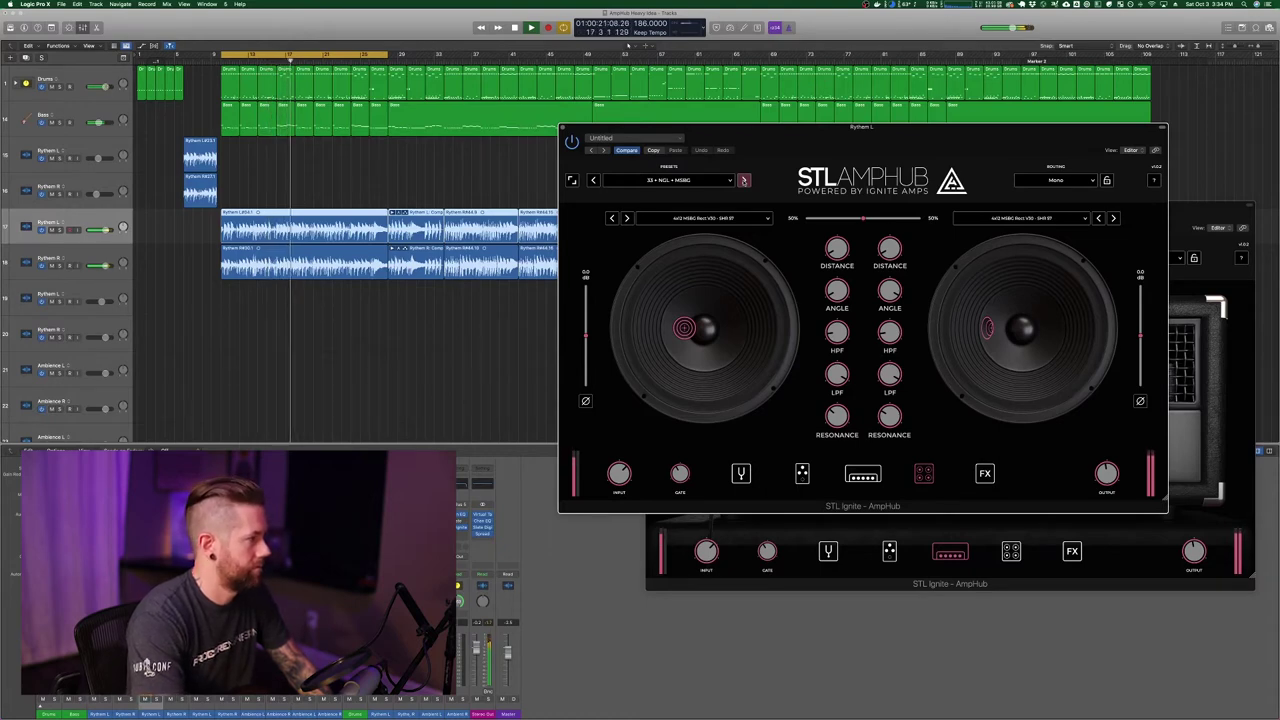
click(743, 180)
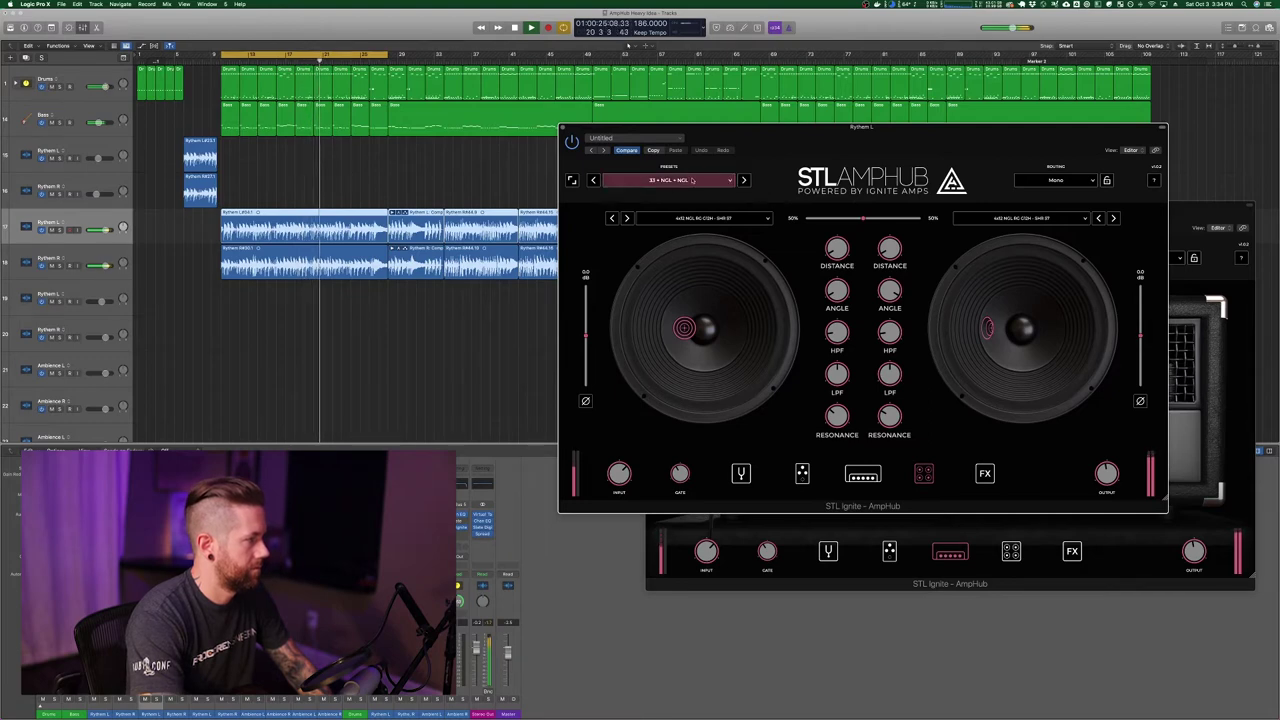
click(693, 180)
mouse_move(680, 258)
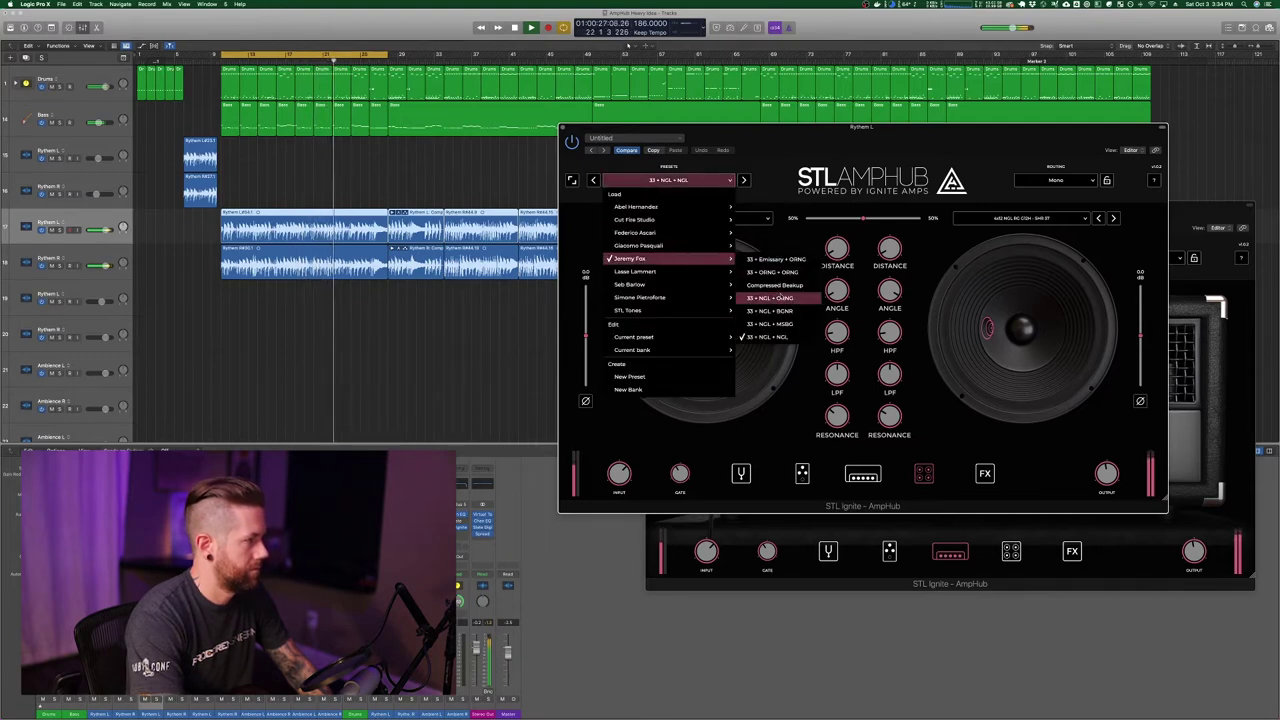
click(781, 298)
click(889, 580)
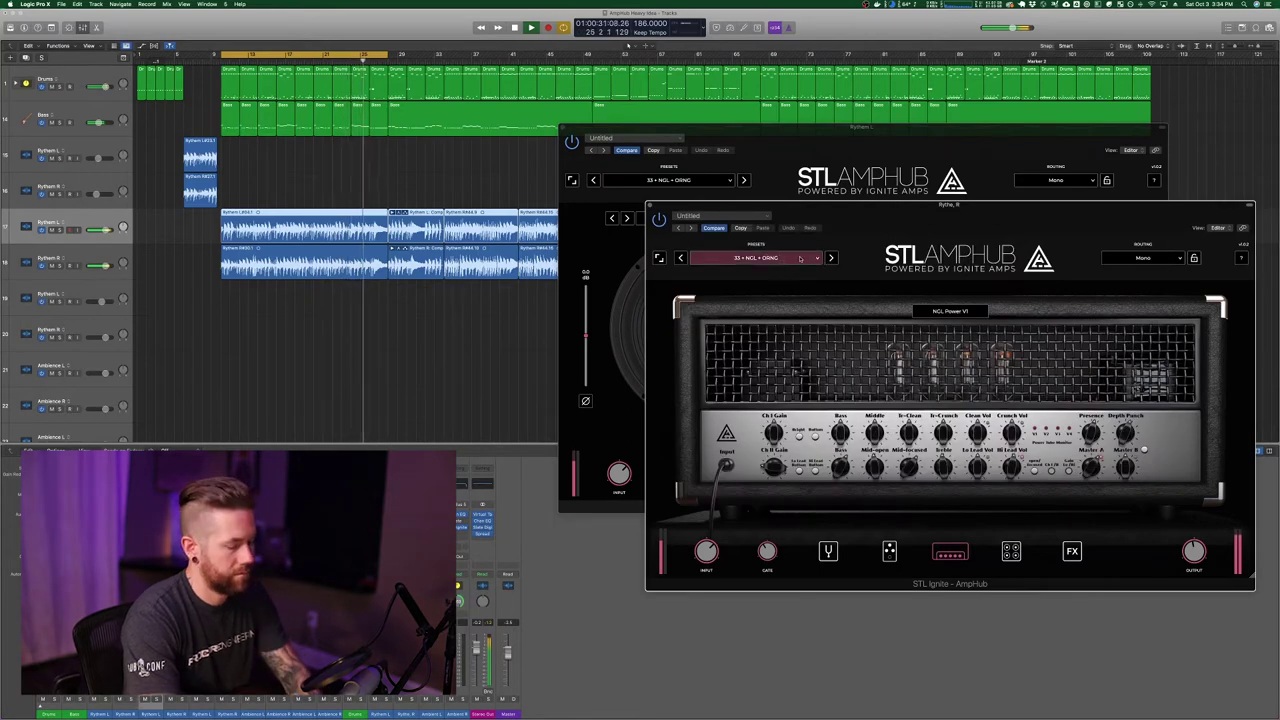
Step: Restart the loop and step Rythem R's AmpHub through 33 + NGL + BGNR to MSBG
key(space)
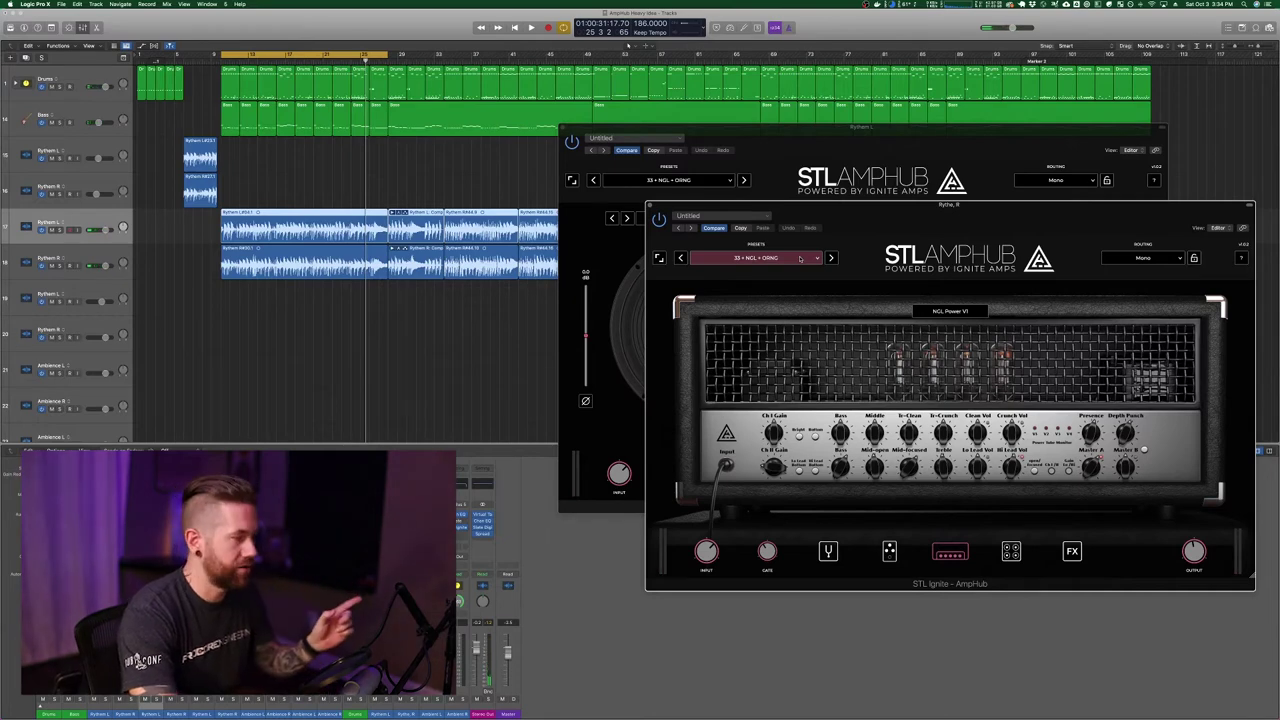
key(space)
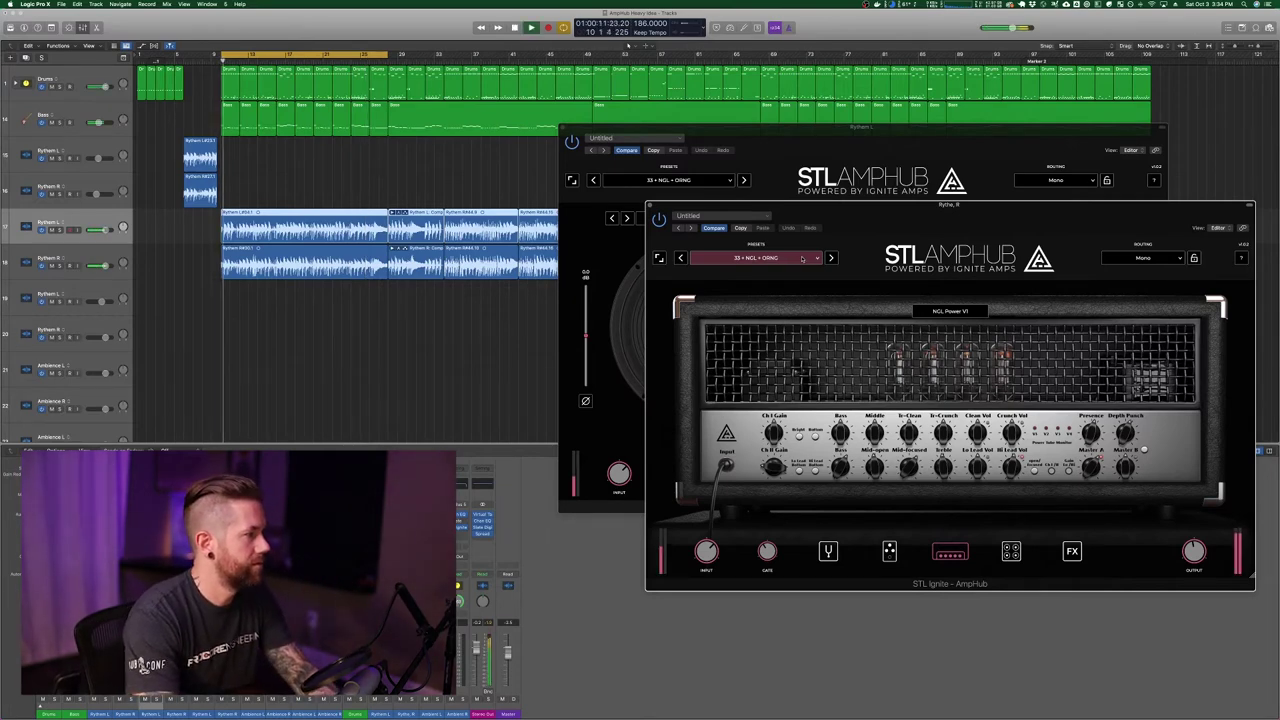
click(830, 258)
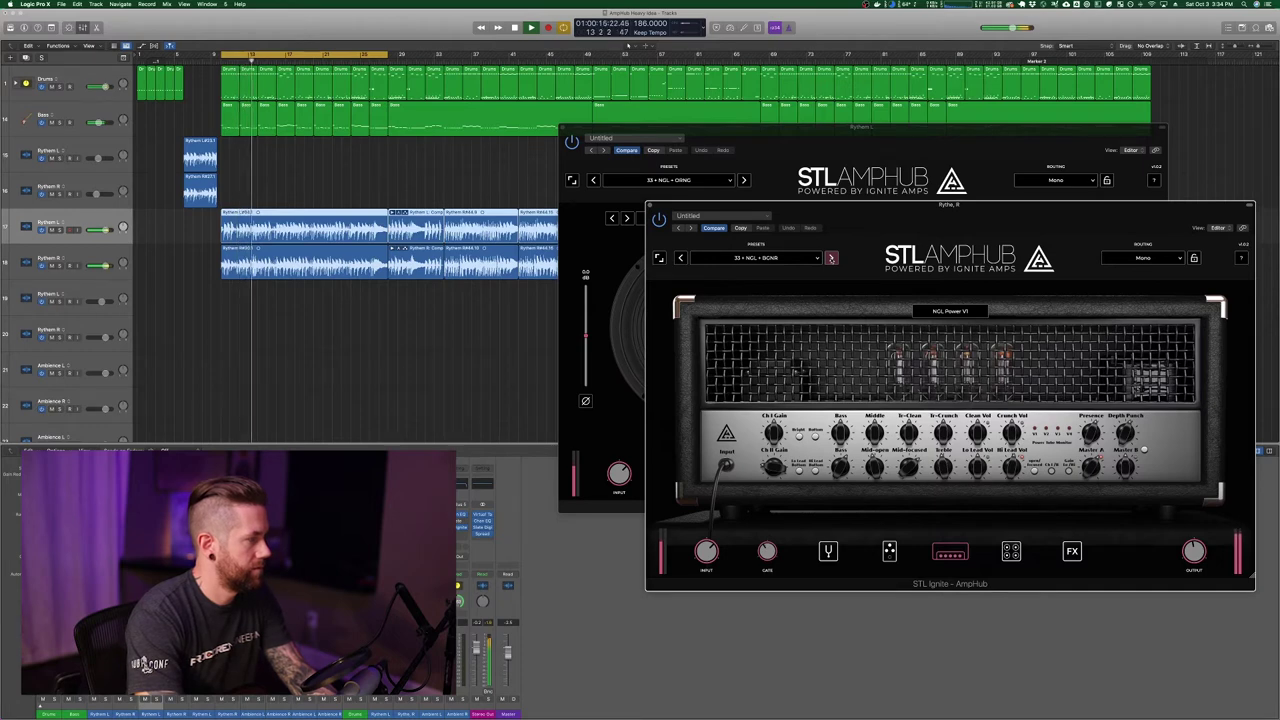
click(830, 258)
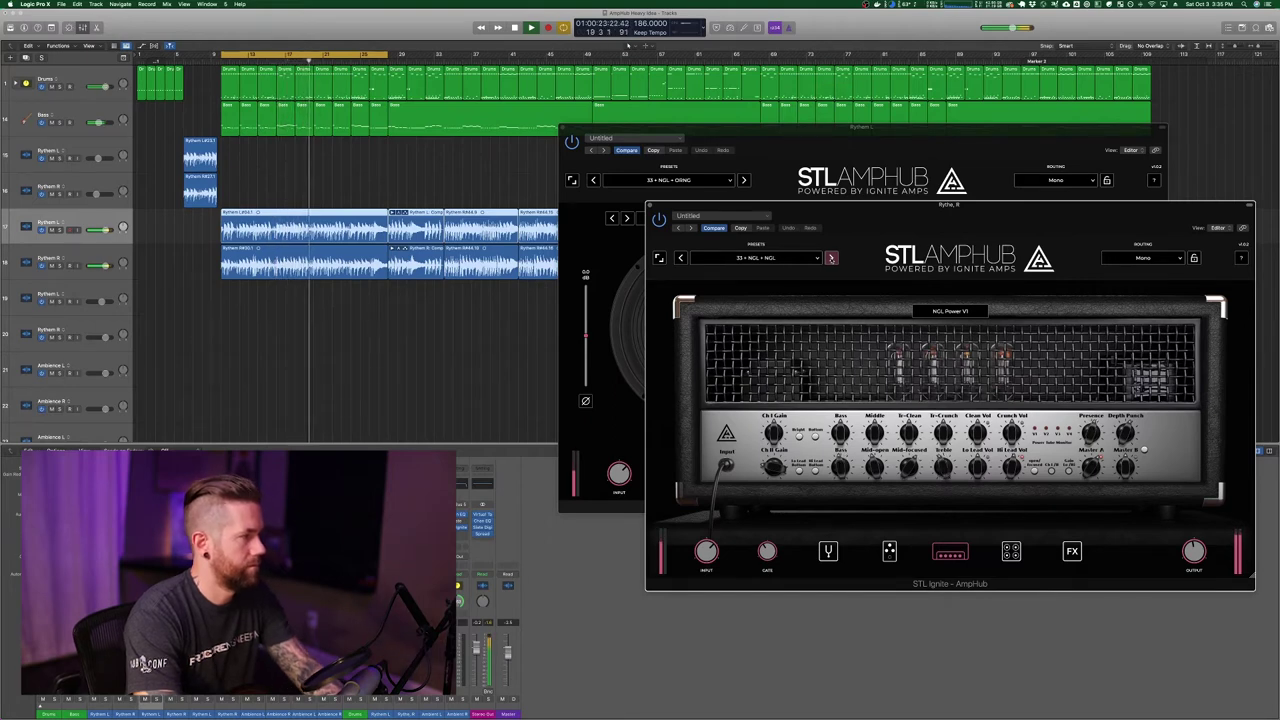
Step: Stop playback and open, then close, the AmpHub tuner
key(space)
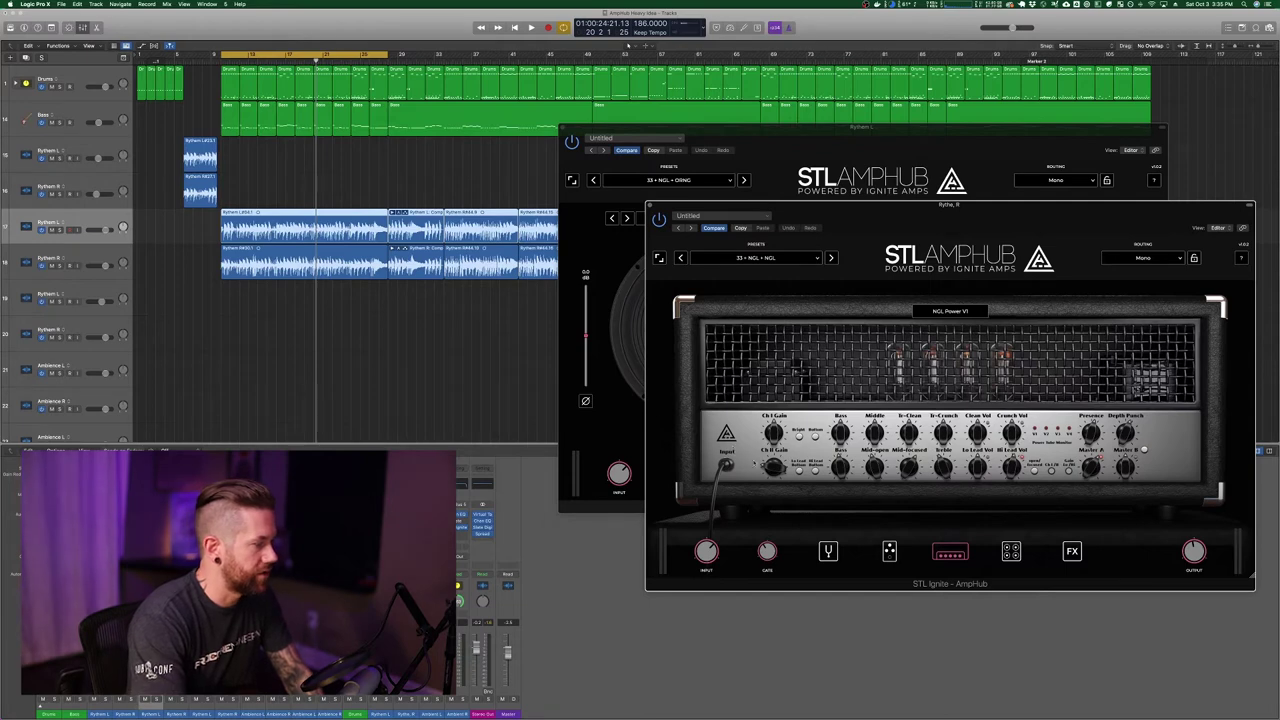
click(828, 551)
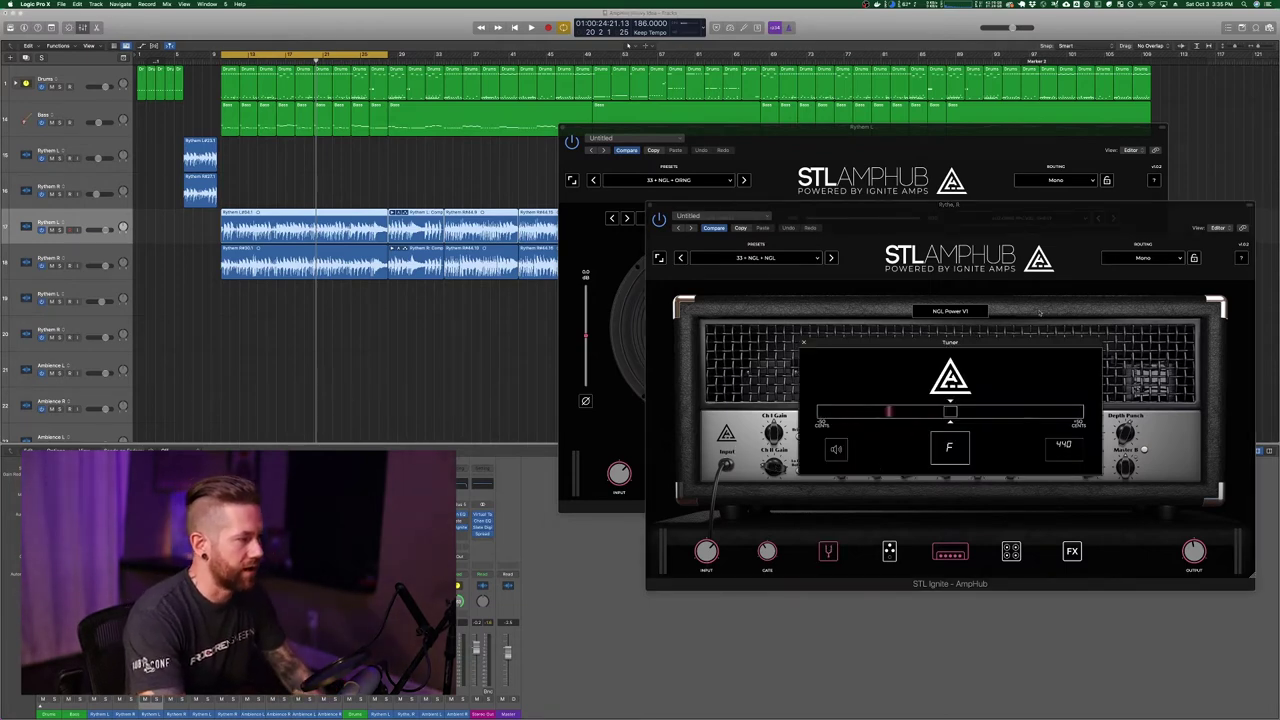
click(803, 342)
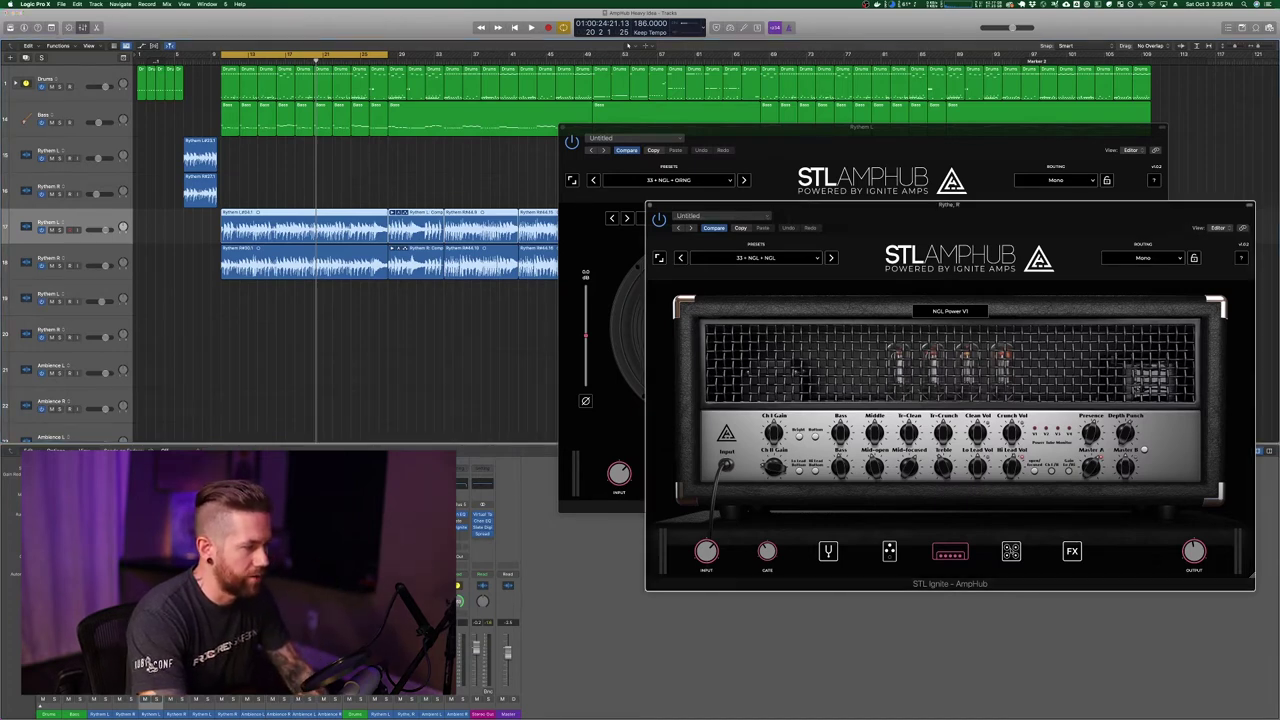
Step: Browse the AmpHub cabinet list without changing it, then close both AmpHub plugin windows
click(1011, 551)
click(805, 296)
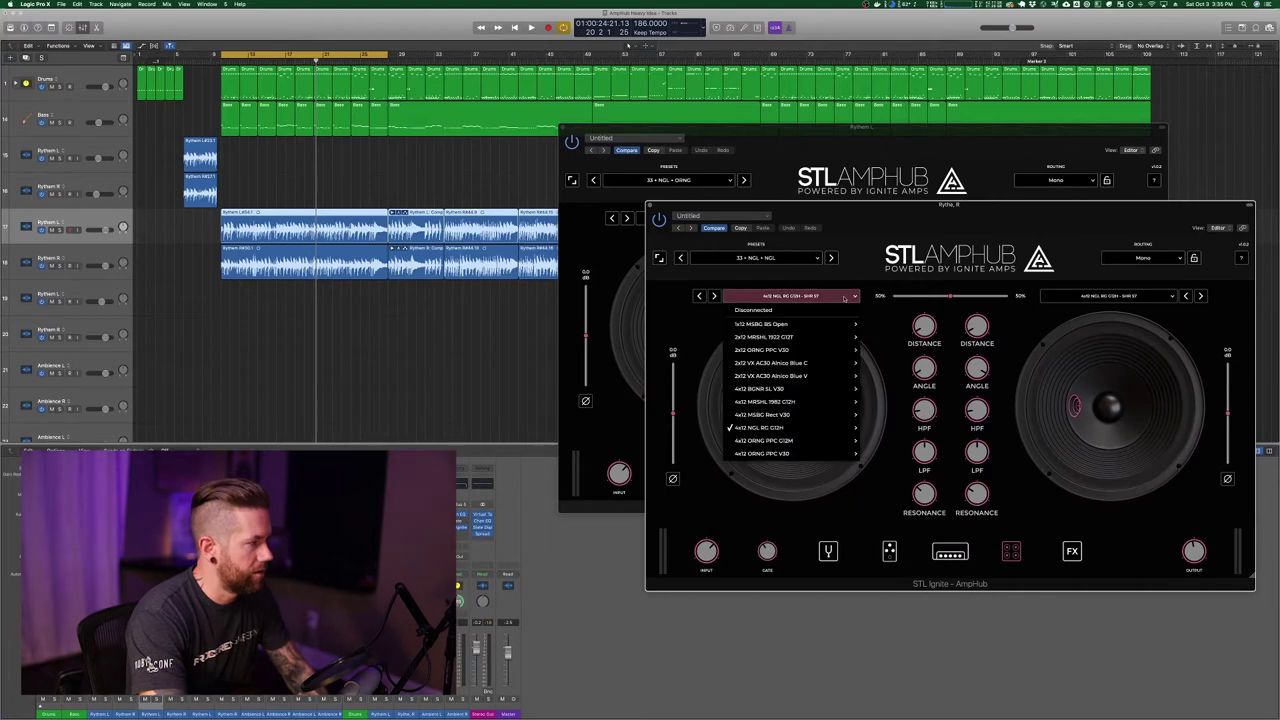
mouse_move(782, 362)
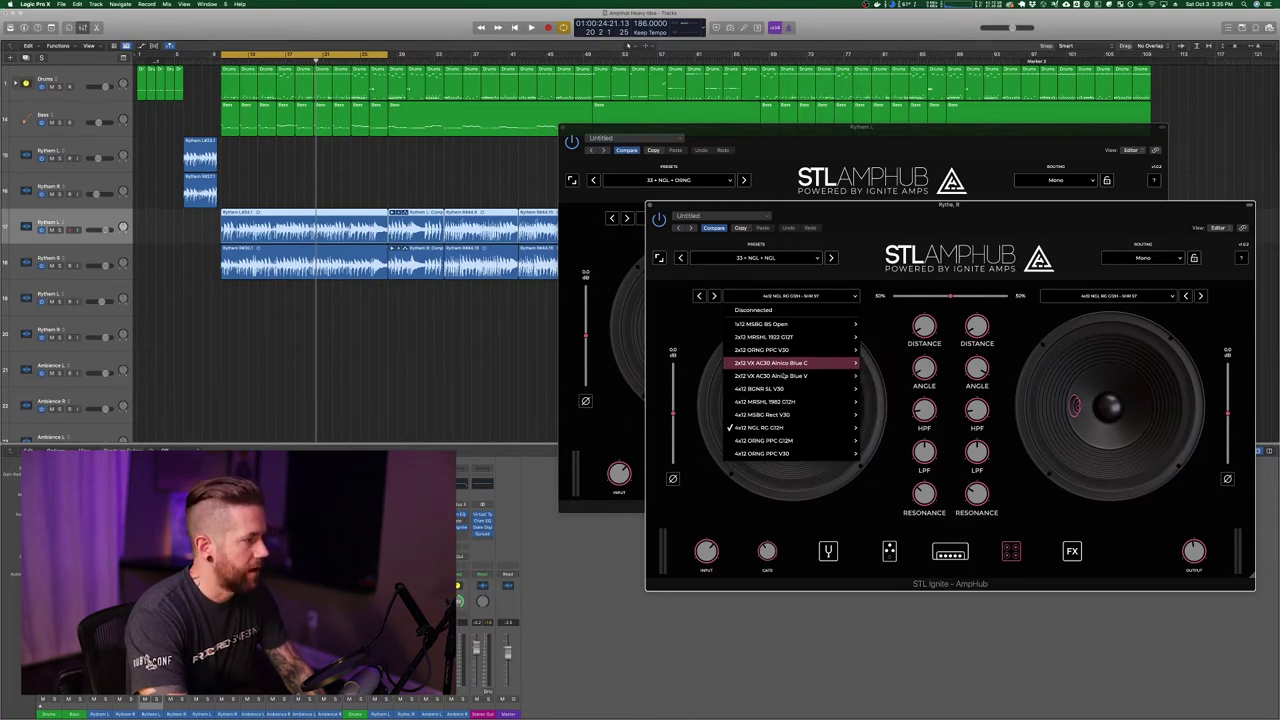
click(877, 328)
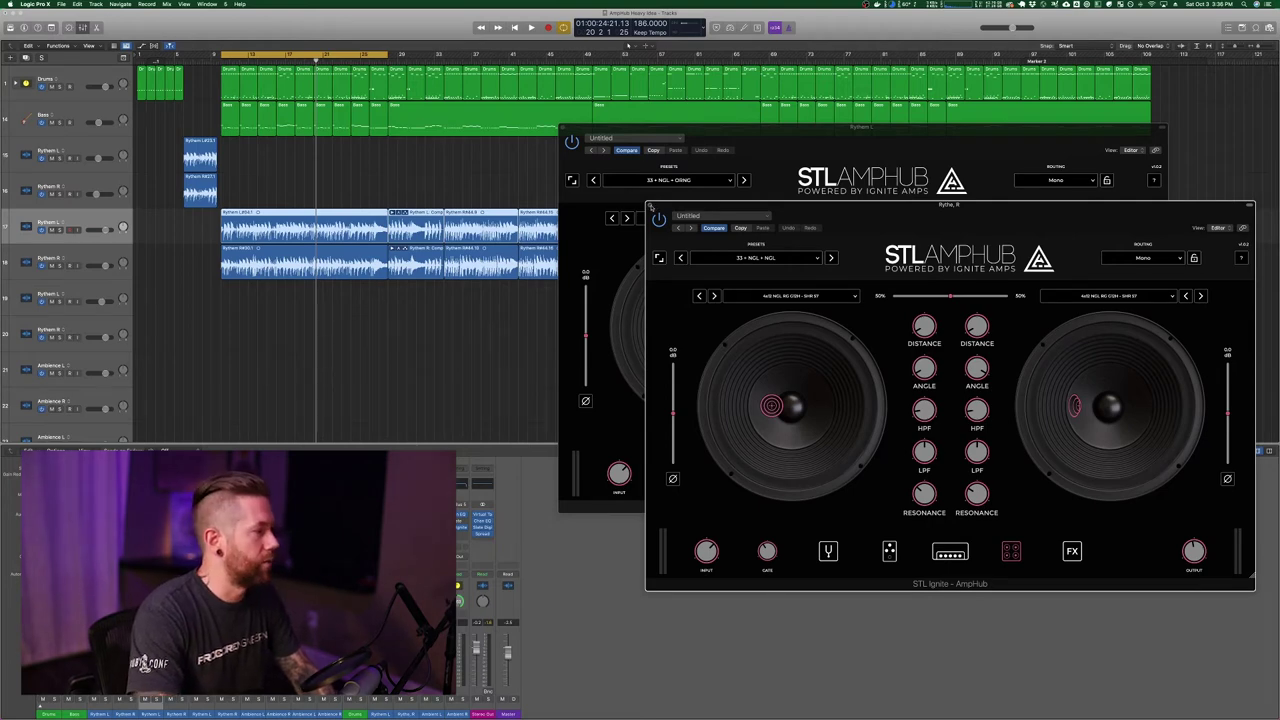
click(650, 206)
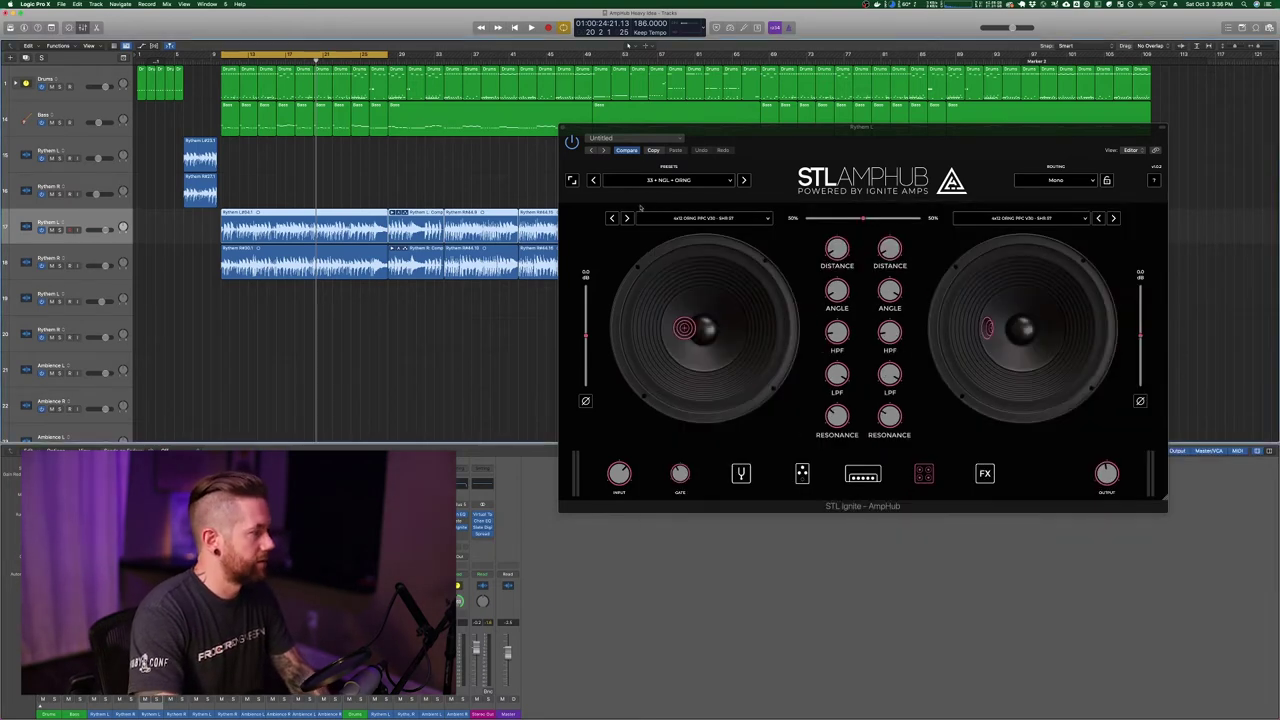
click(562, 128)
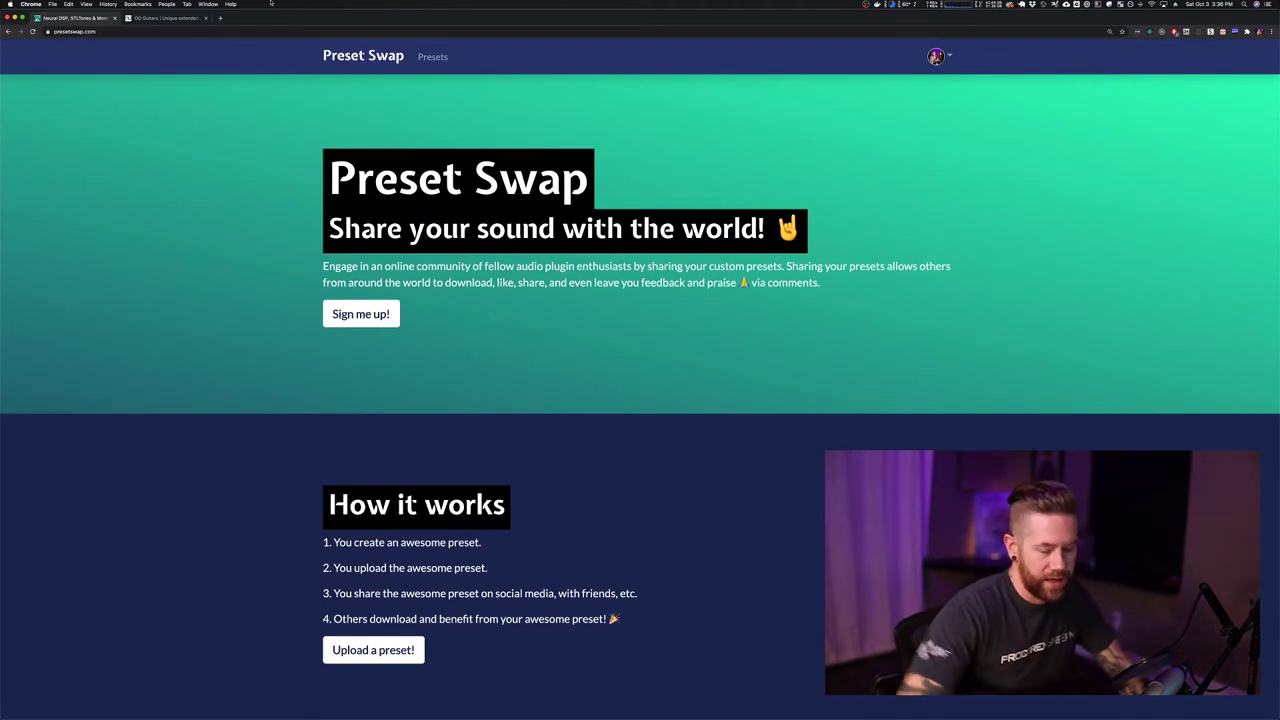
Step: Open the JF STL Ignite AmpHub Bank 33 Emissary ORNG preset and view its share link
click(432, 56)
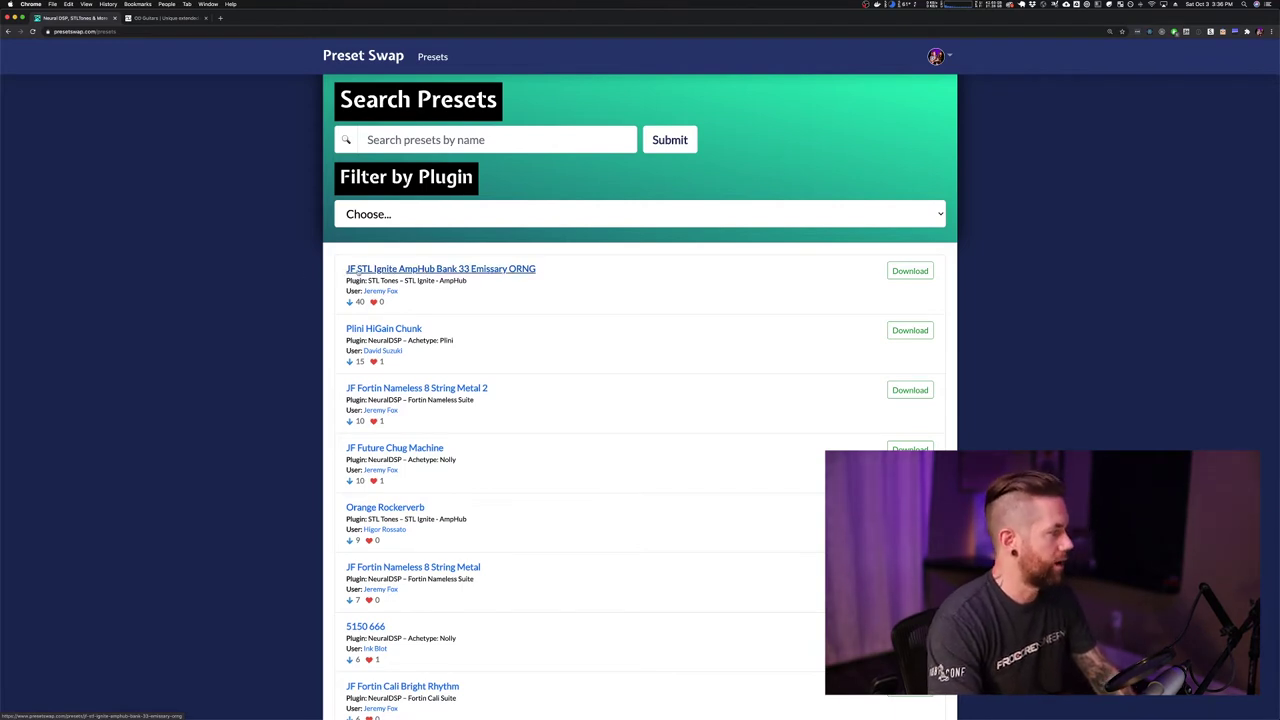
click(386, 270)
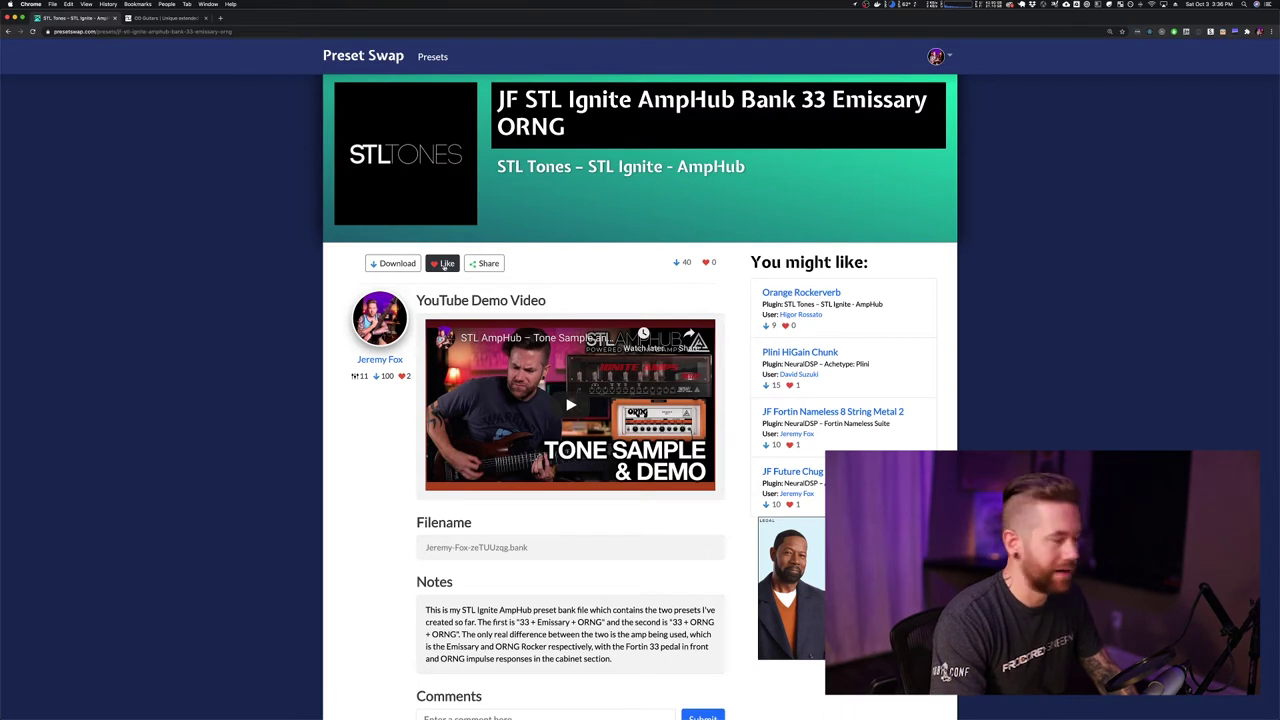
click(486, 263)
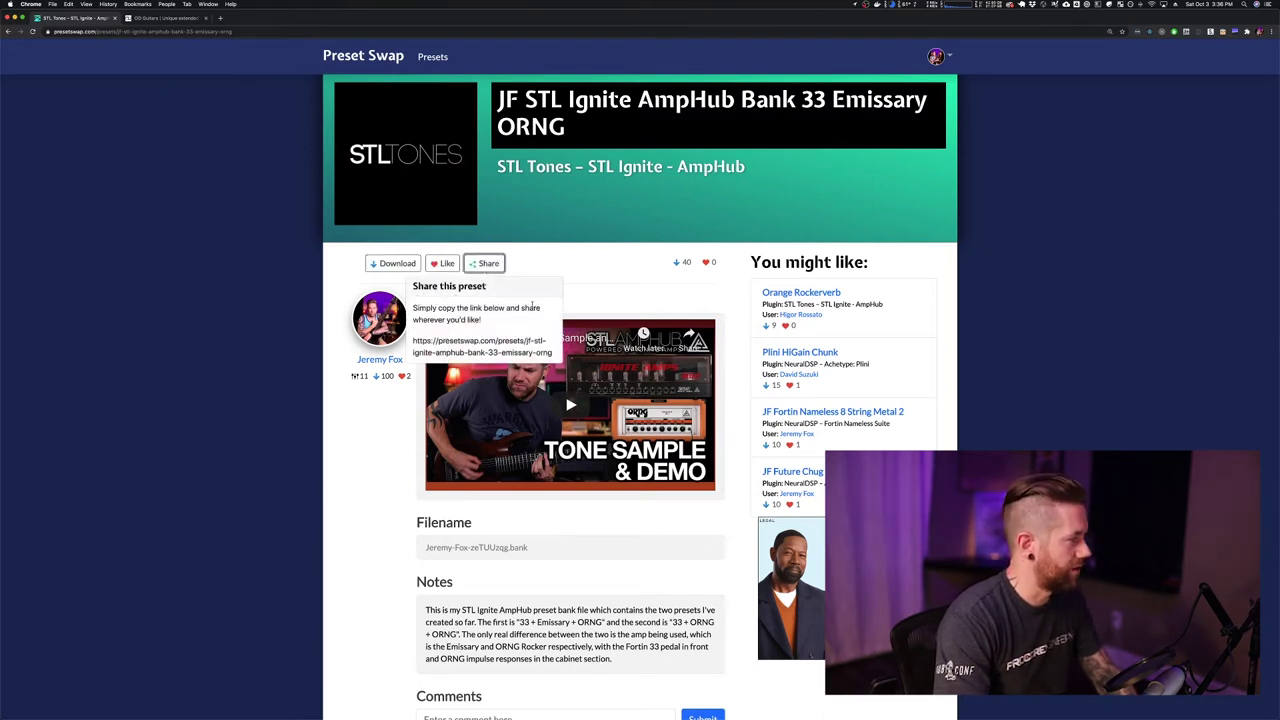
drag(412, 340, 552, 354)
click(581, 285)
click(503, 264)
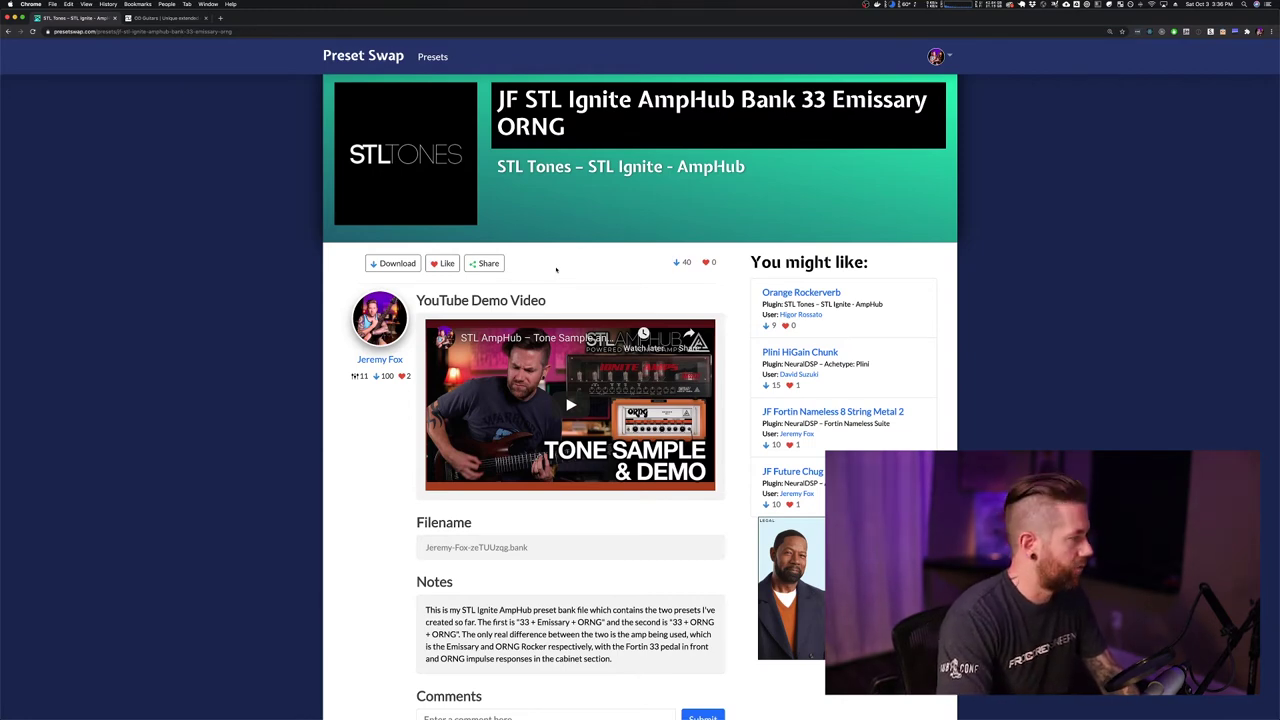
Step: Scroll the preset page and go back to the Presets list
scroll(556, 269, down, 4)
scroll(556, 269, up, 4)
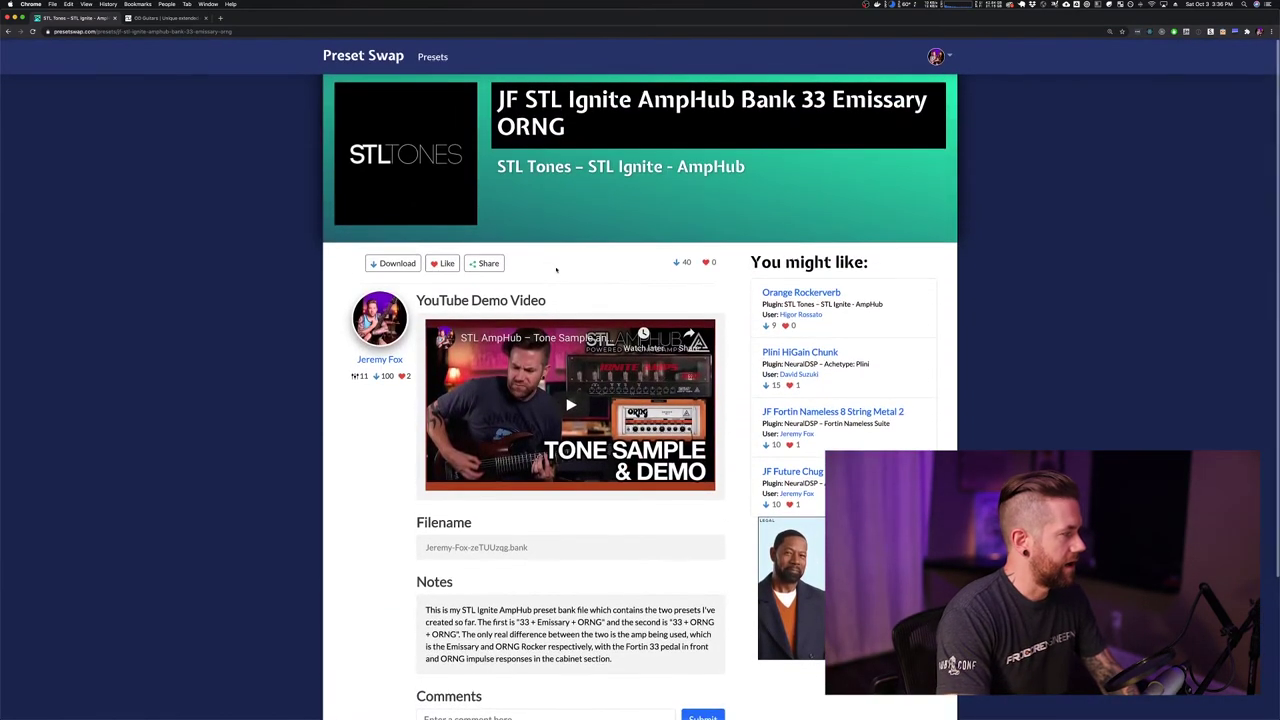
click(433, 56)
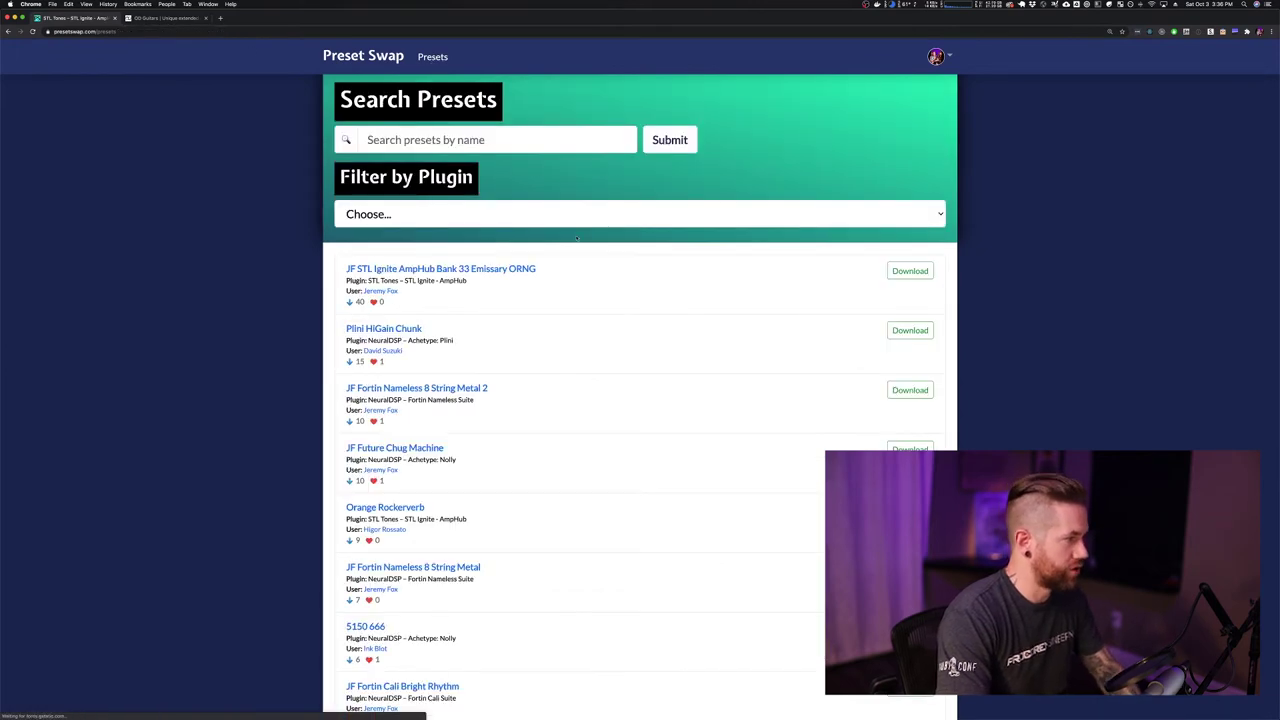
scroll(576, 238, down, 3)
scroll(576, 238, up, 3)
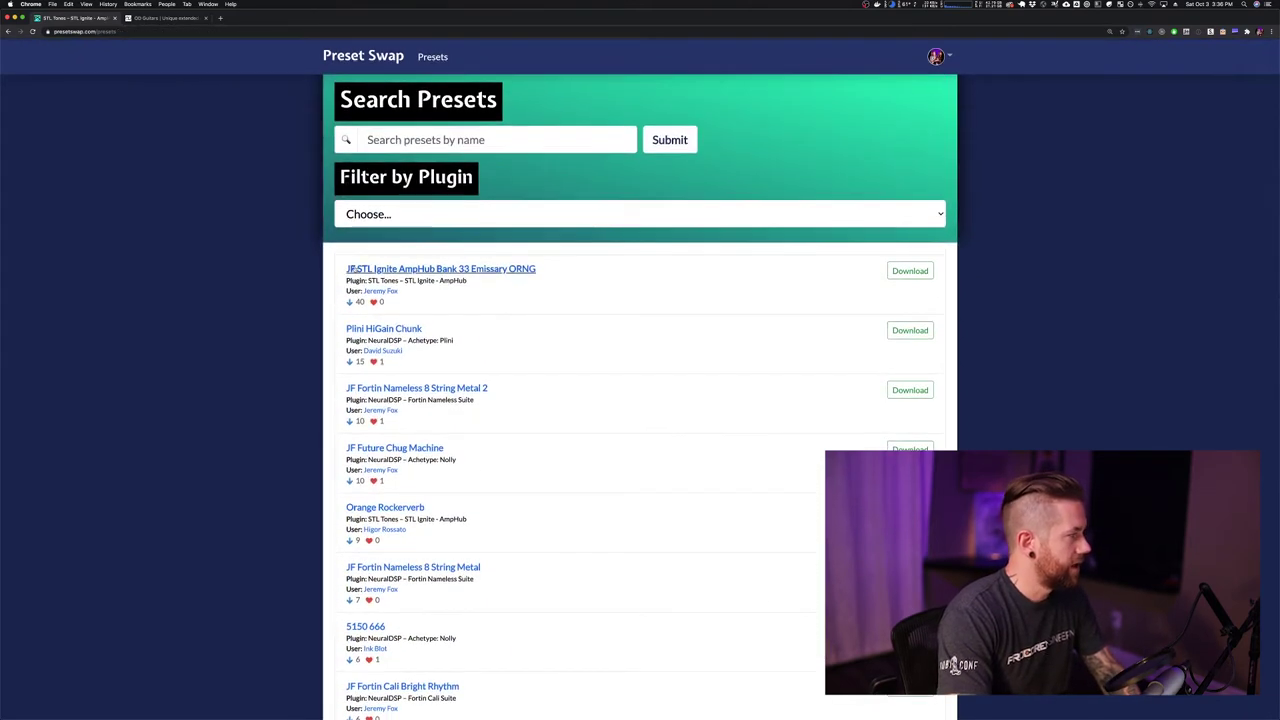
click(384, 139)
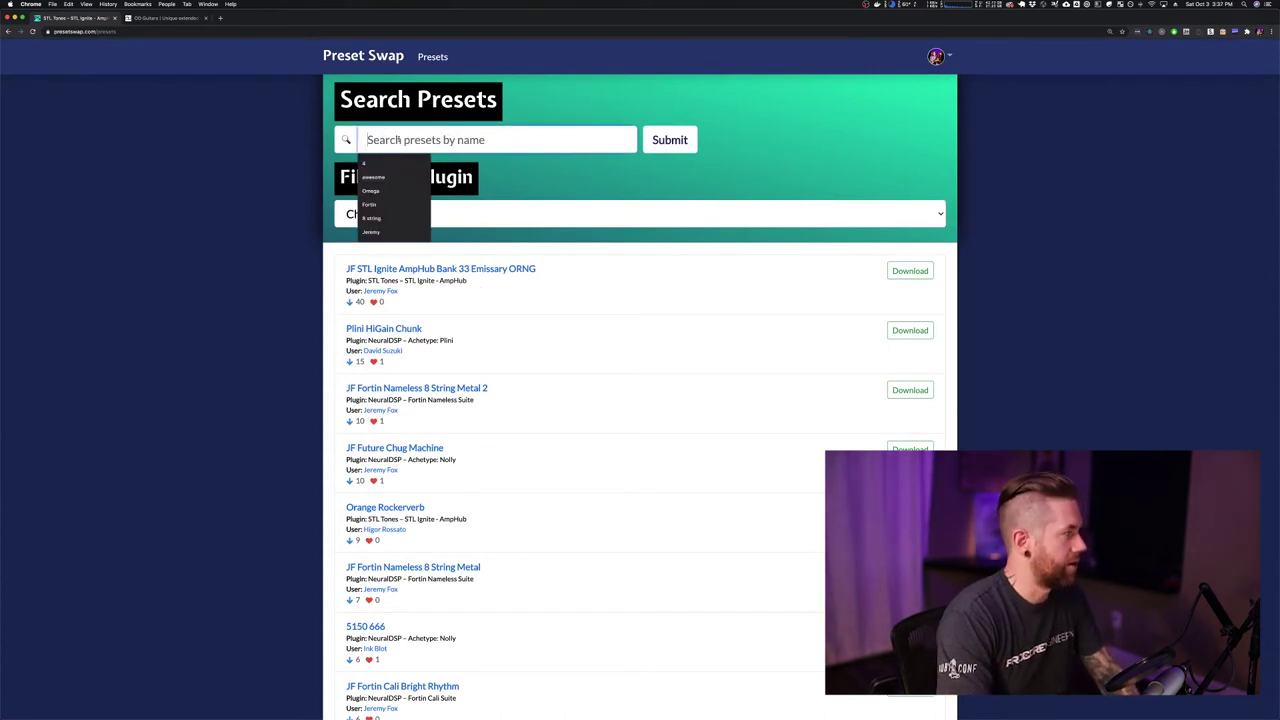
click(306, 175)
click(450, 213)
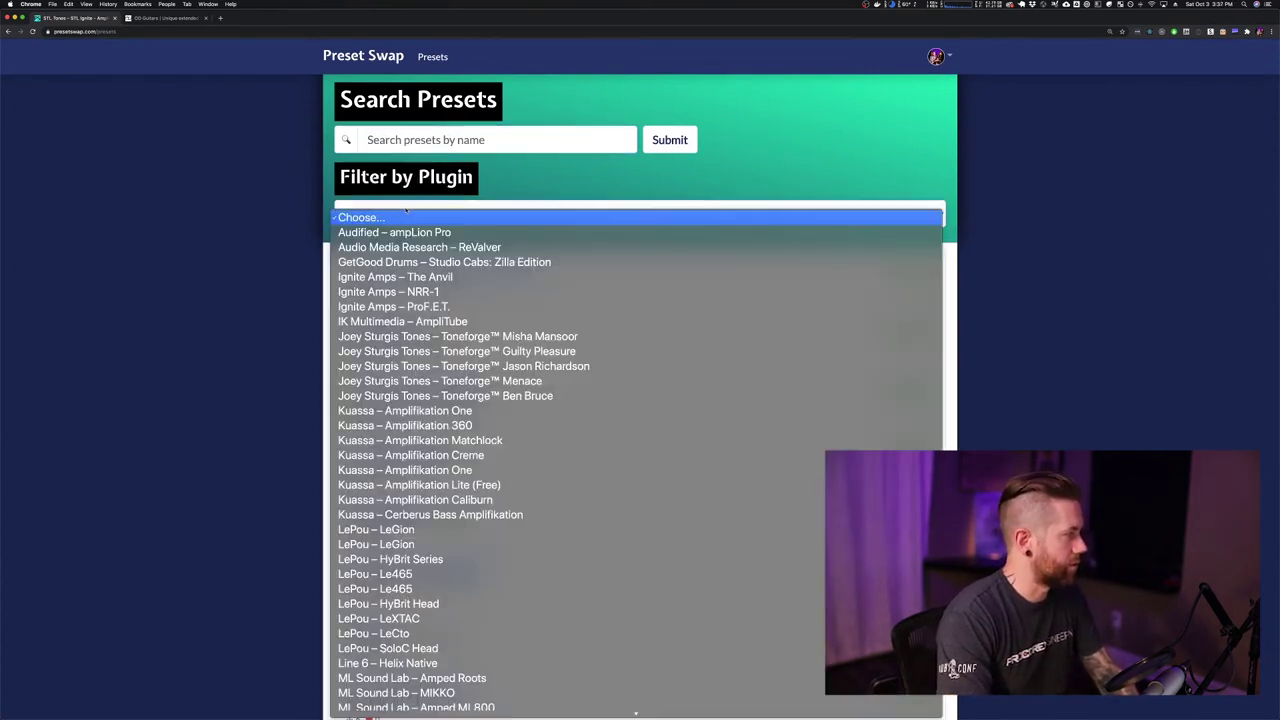
scroll(481, 405, down, 5)
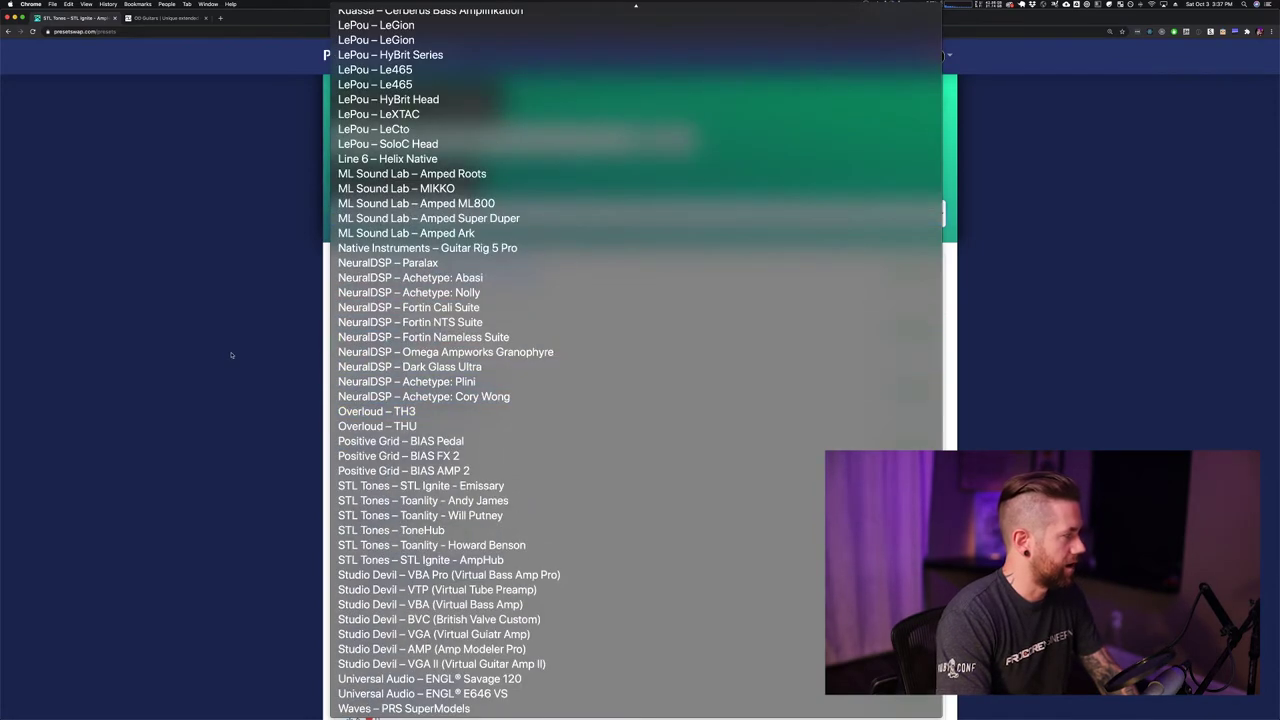
key(Escape)
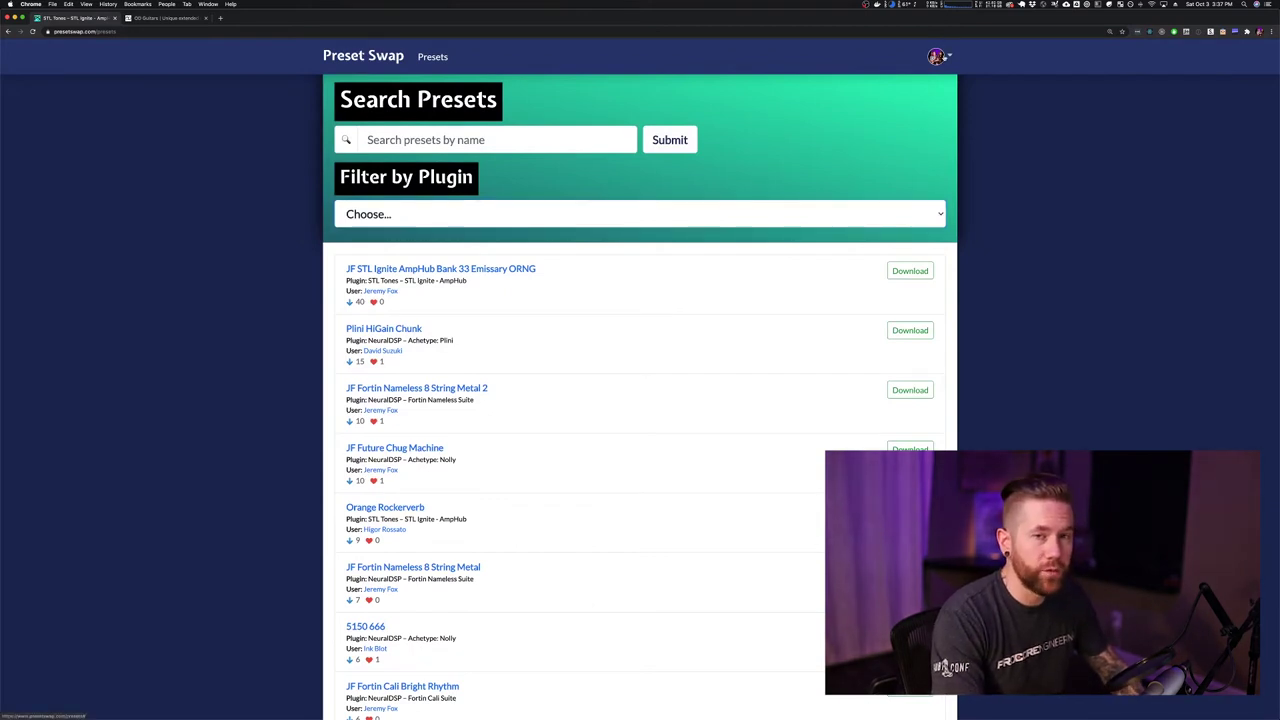
Step: Visit the account's profile page from the avatar menu and scroll through it
click(940, 57)
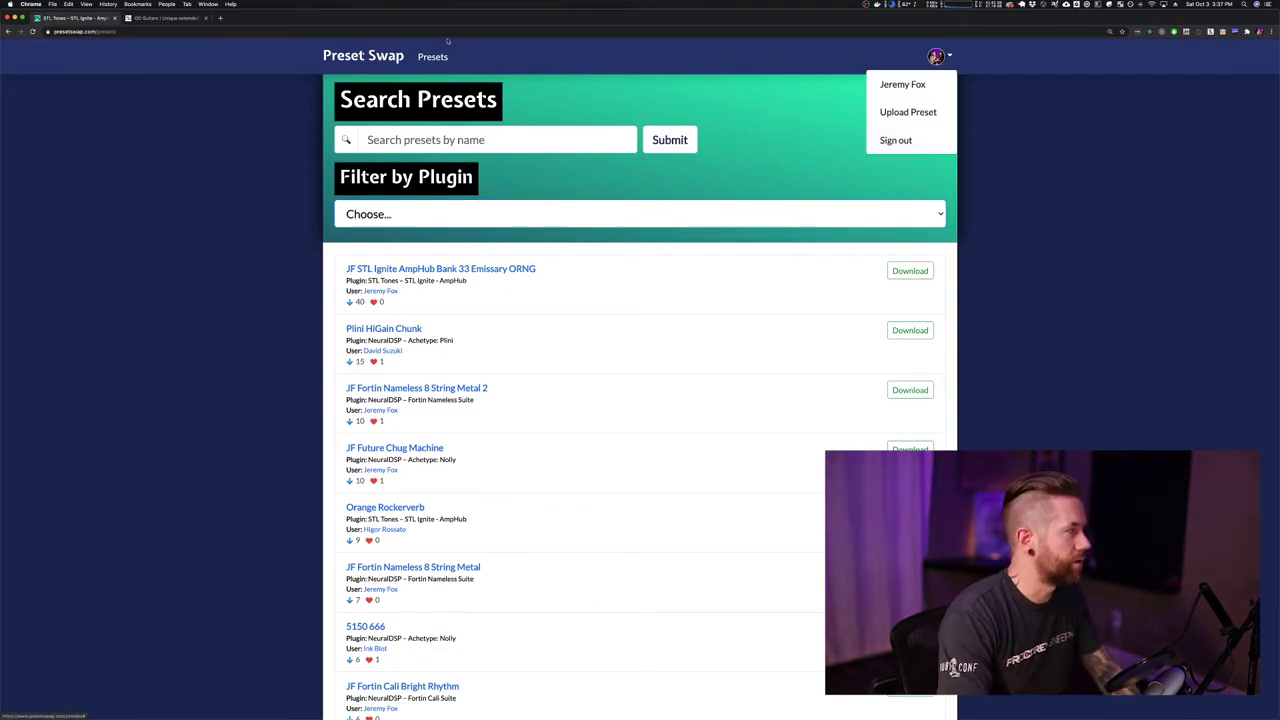
click(899, 88)
scroll(679, 277, down, 1)
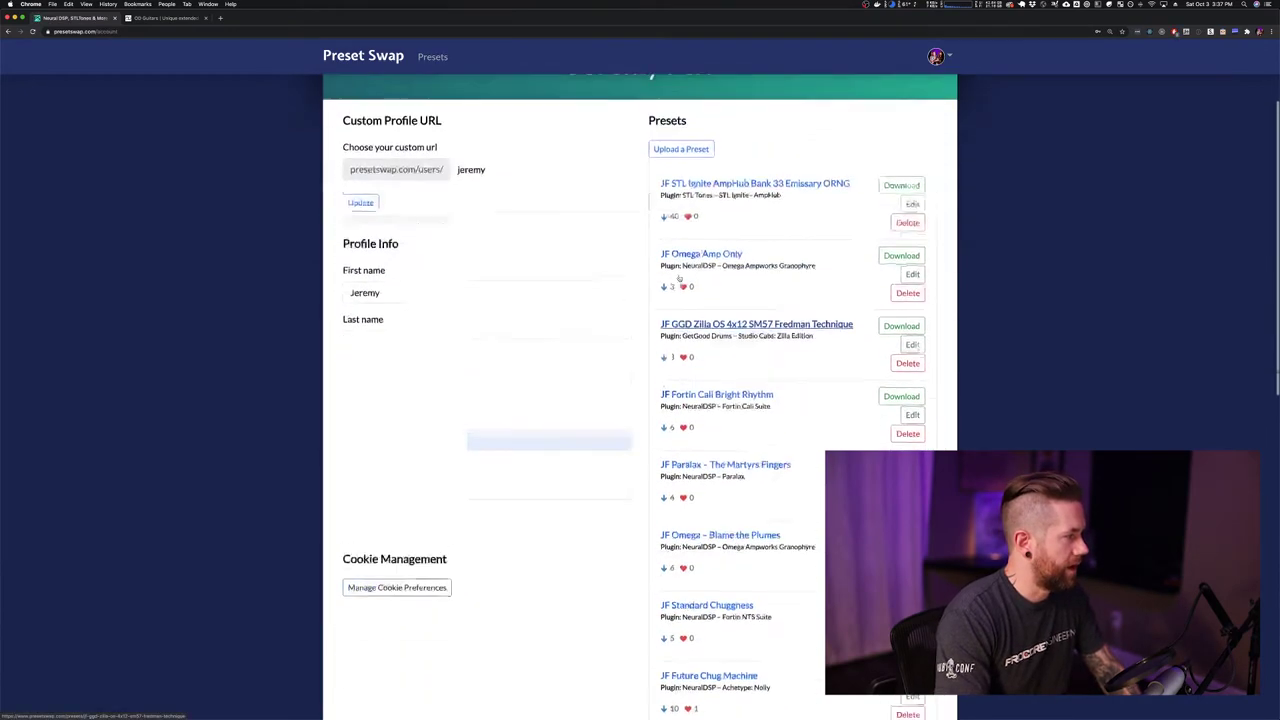
scroll(685, 285, up, 1)
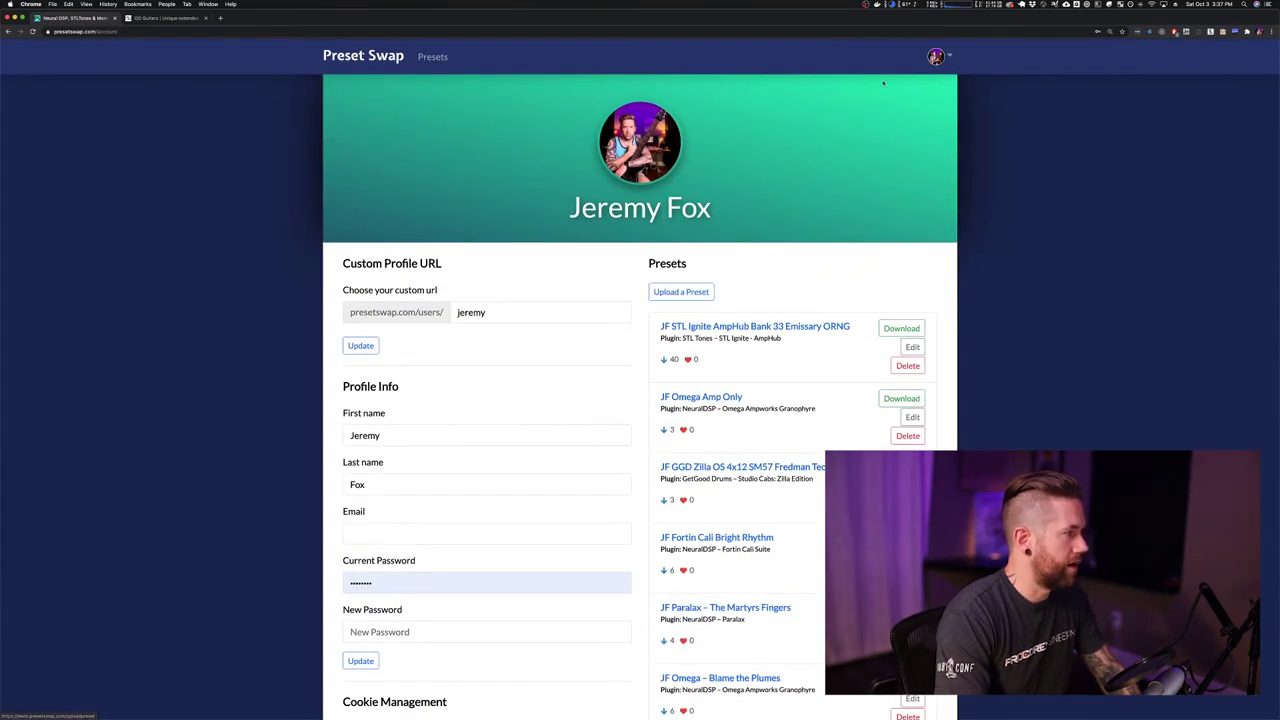
Step: Open the Upload Preset form and go over the name, notes, YouTube and SoundCloud fields
click(938, 57)
click(908, 112)
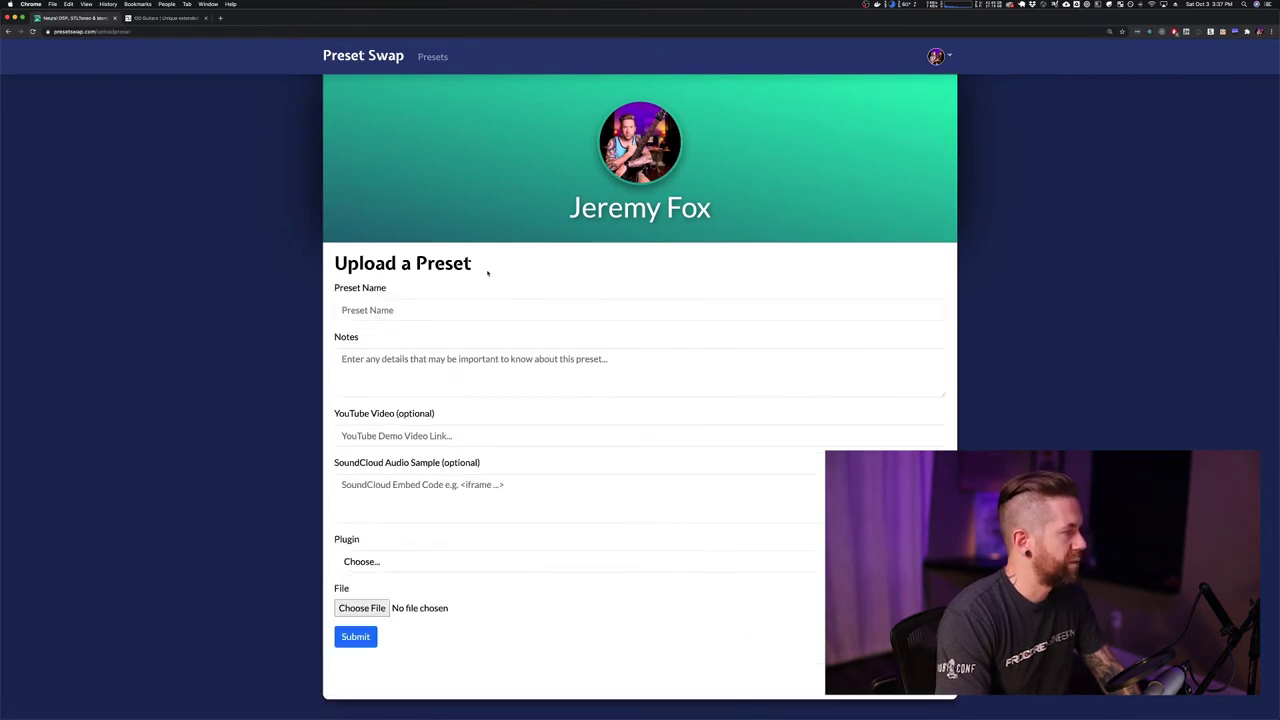
click(380, 310)
click(456, 367)
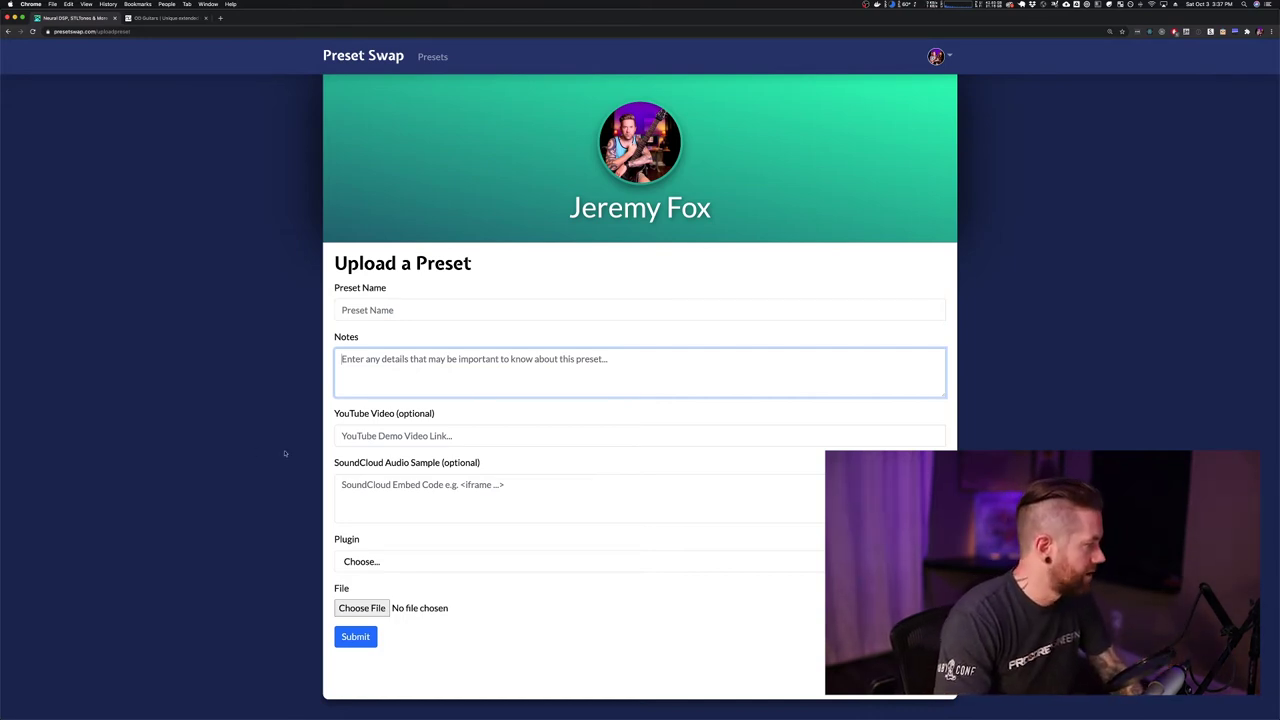
click(403, 436)
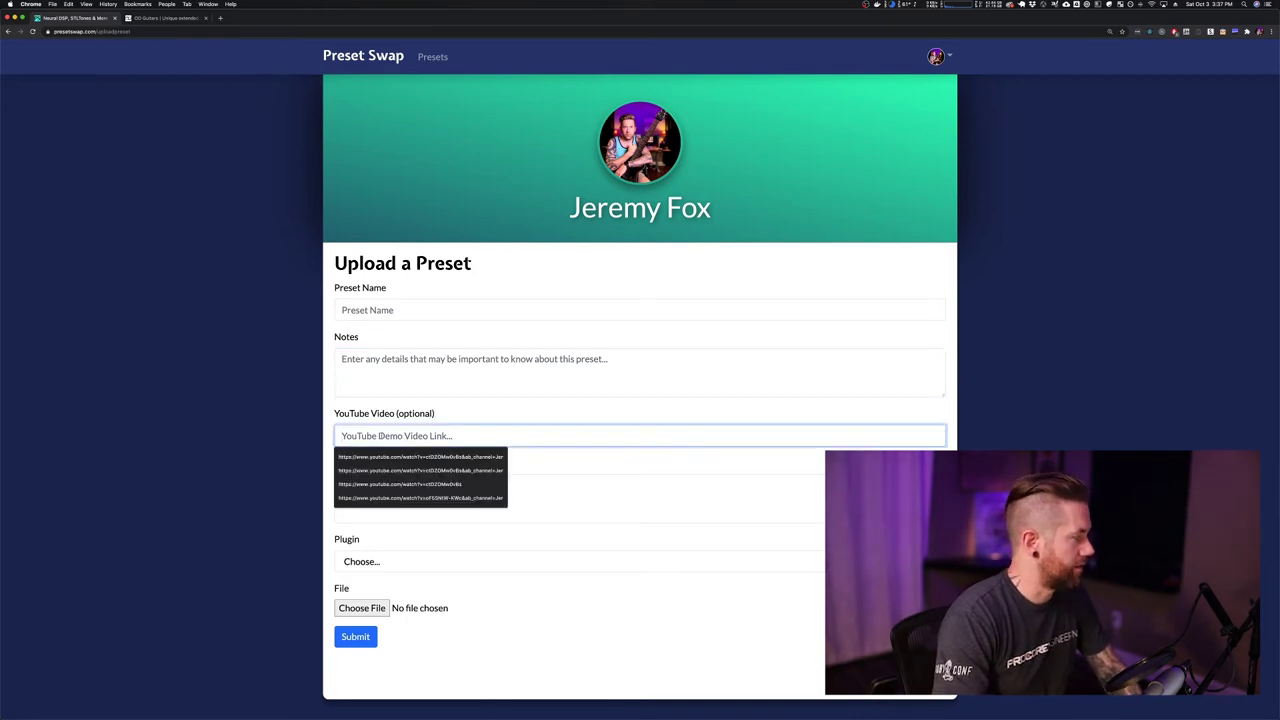
click(273, 442)
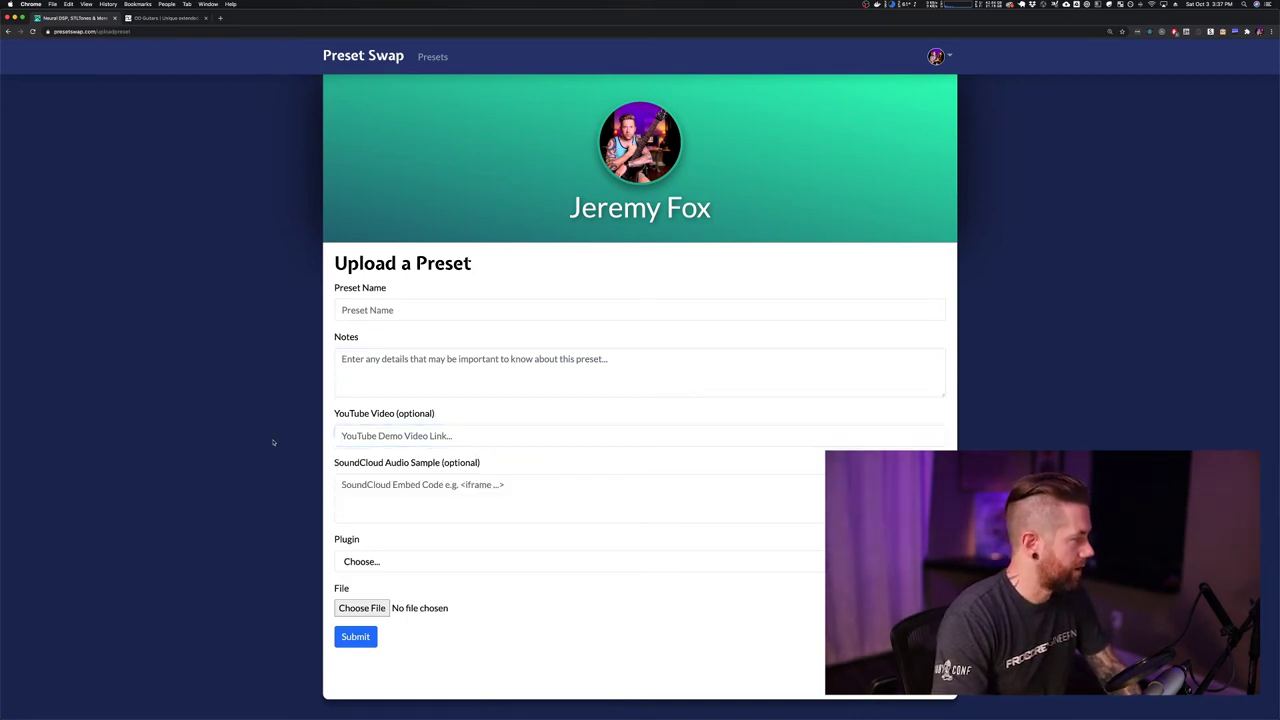
click(378, 508)
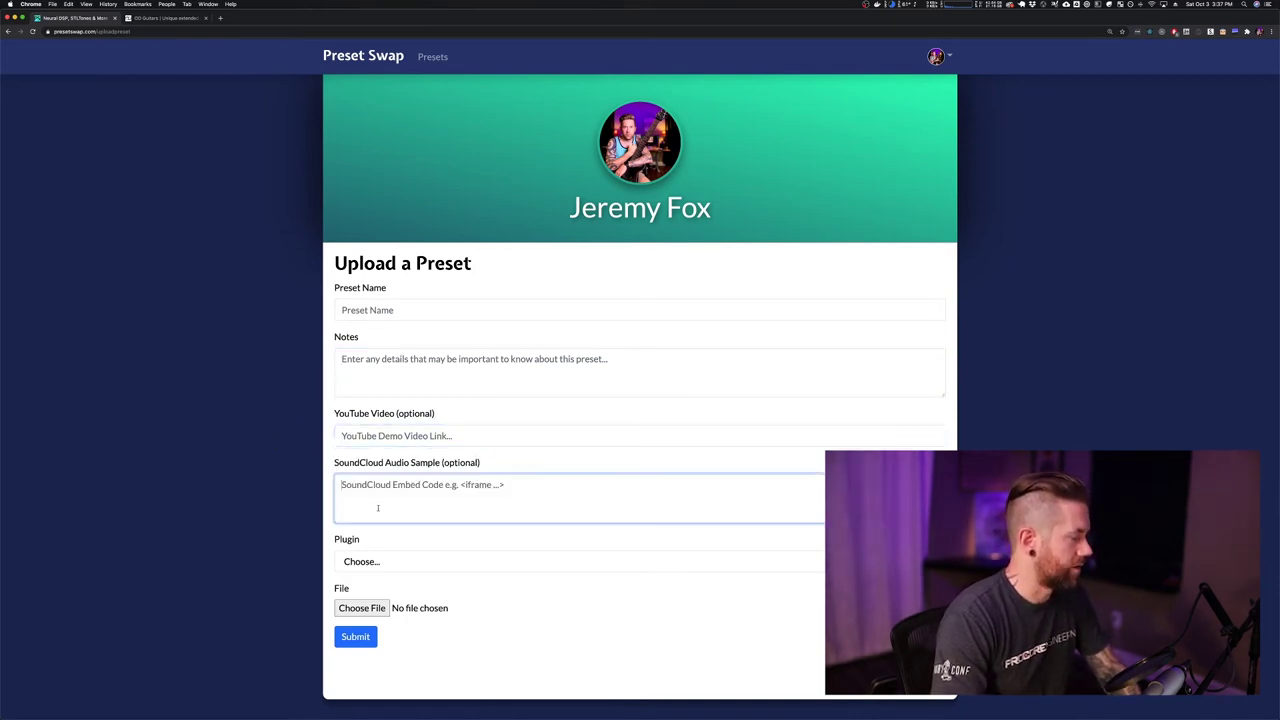
Step: Check the Plugin dropdown and file picker without choosing anything, then return to the profile page
click(372, 561)
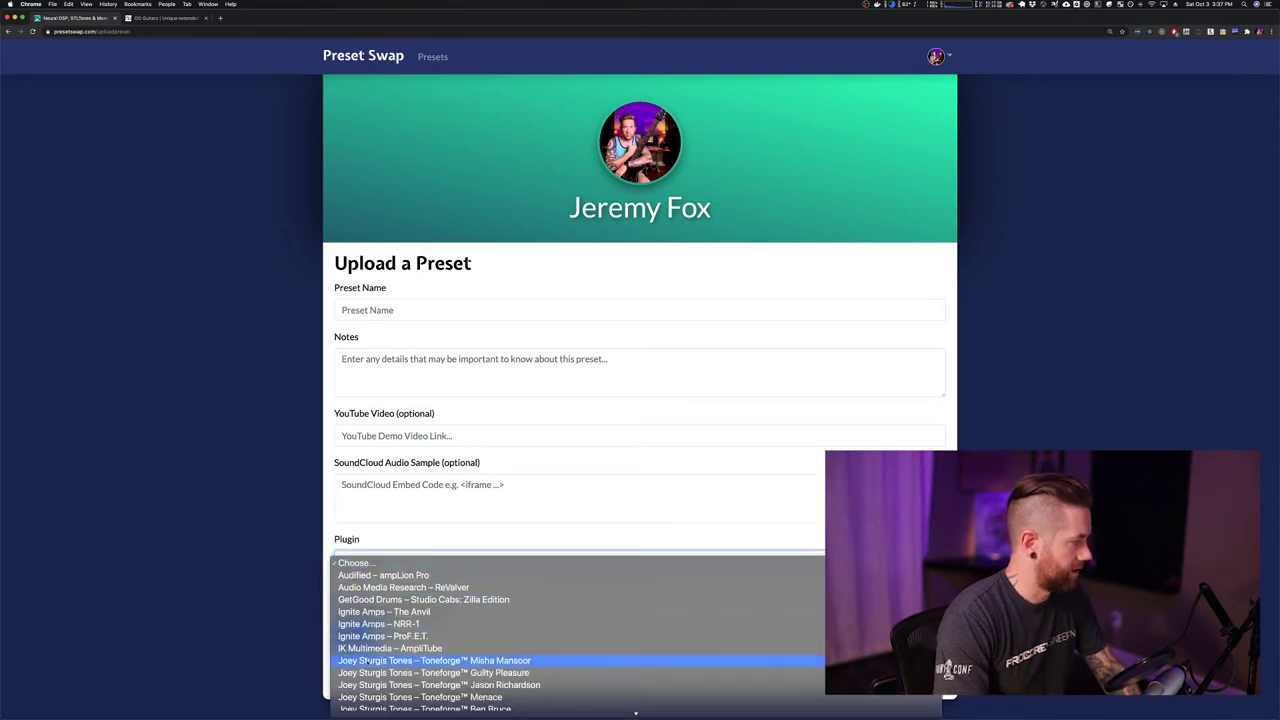
click(356, 563)
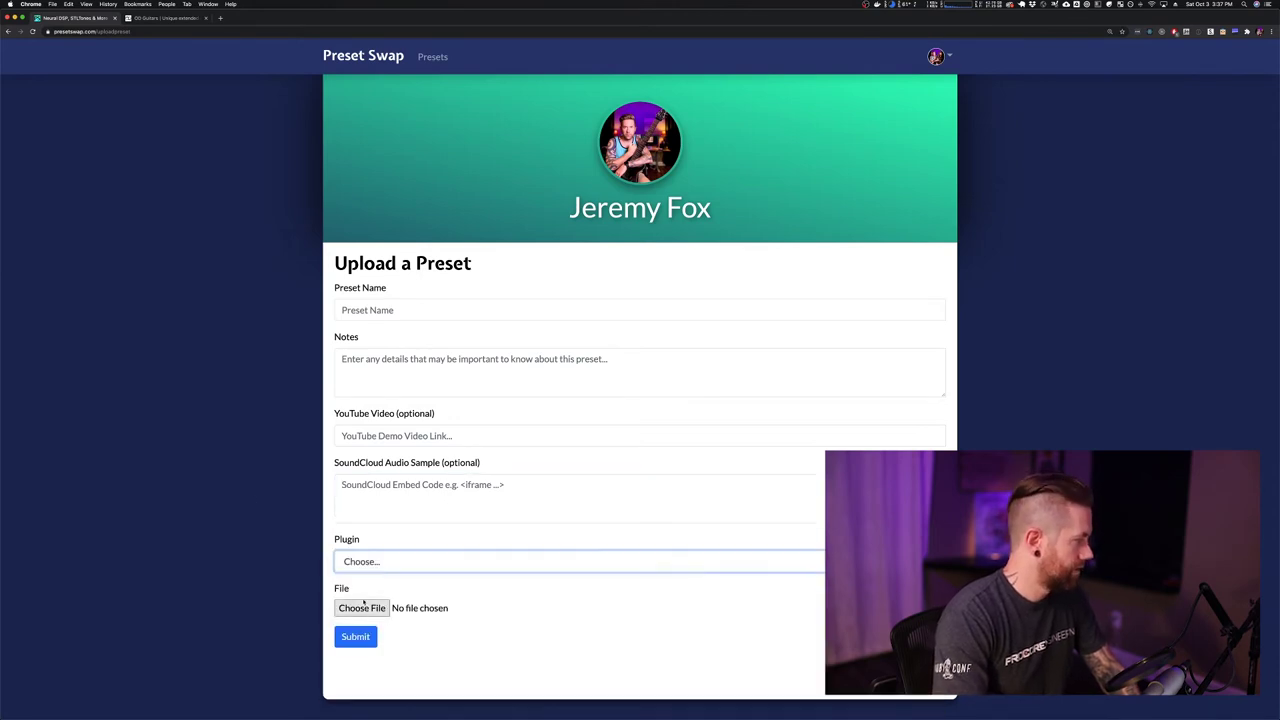
click(287, 589)
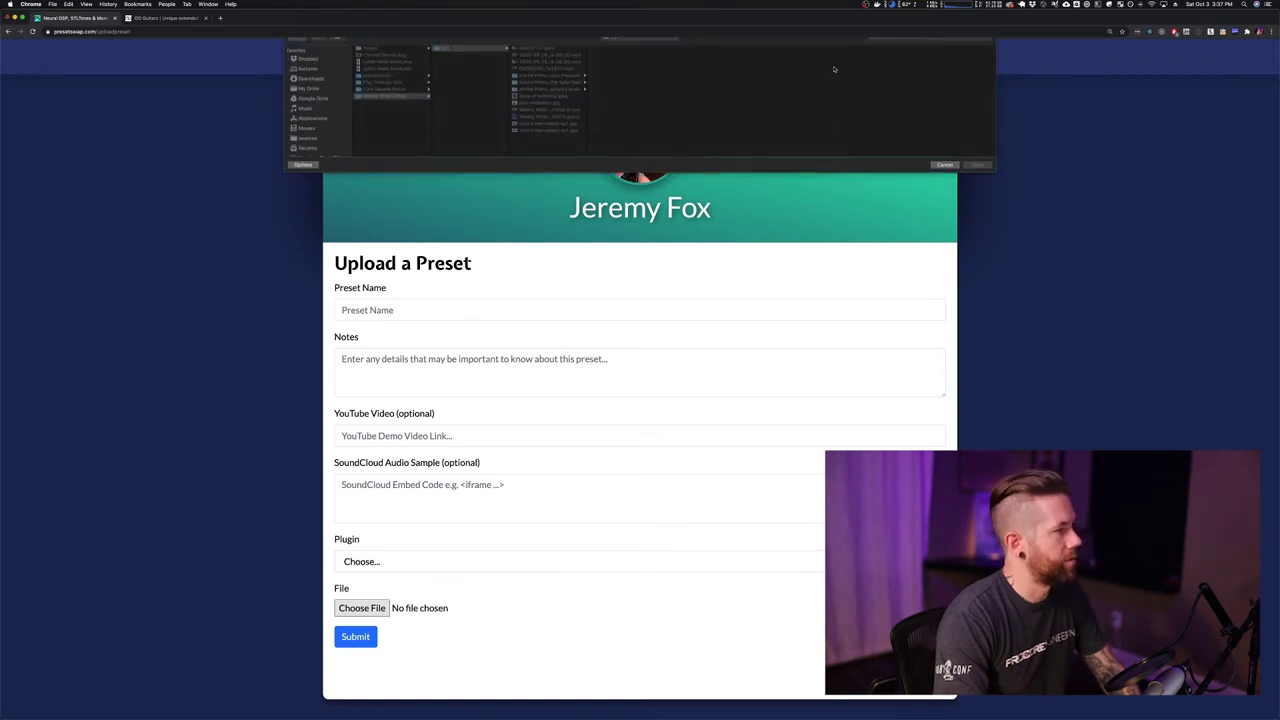
click(945, 174)
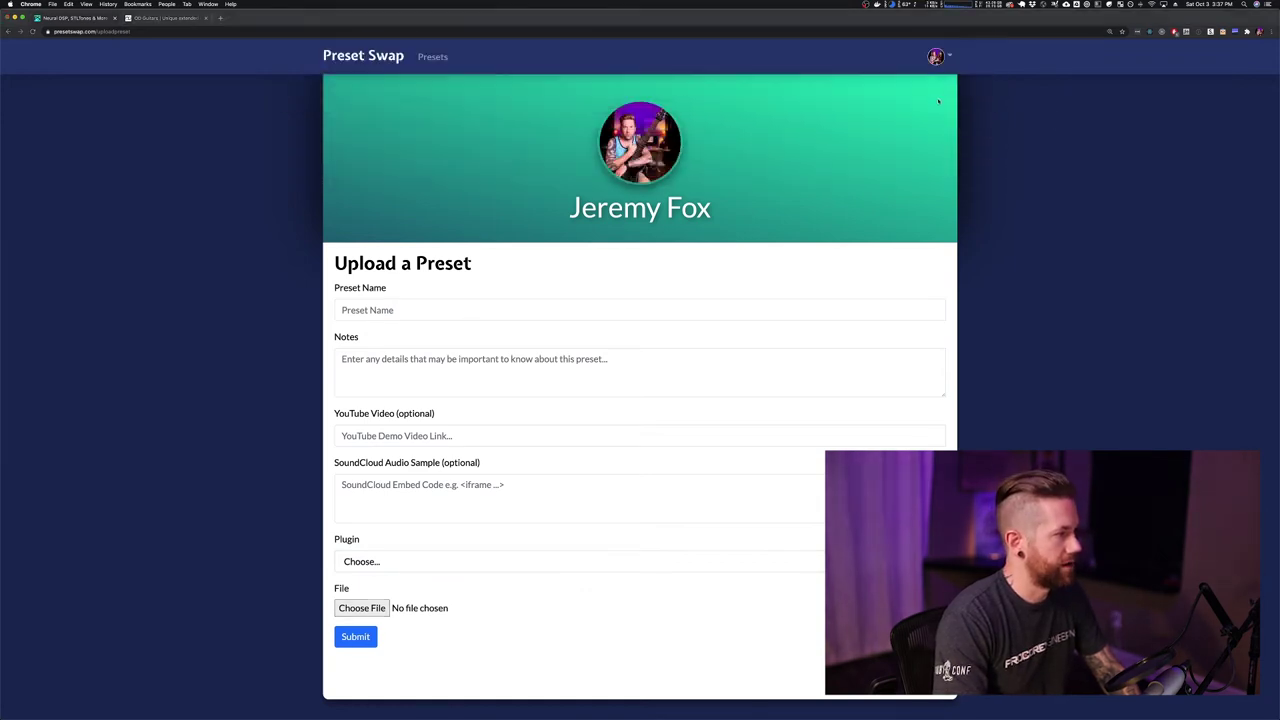
click(935, 56)
click(918, 83)
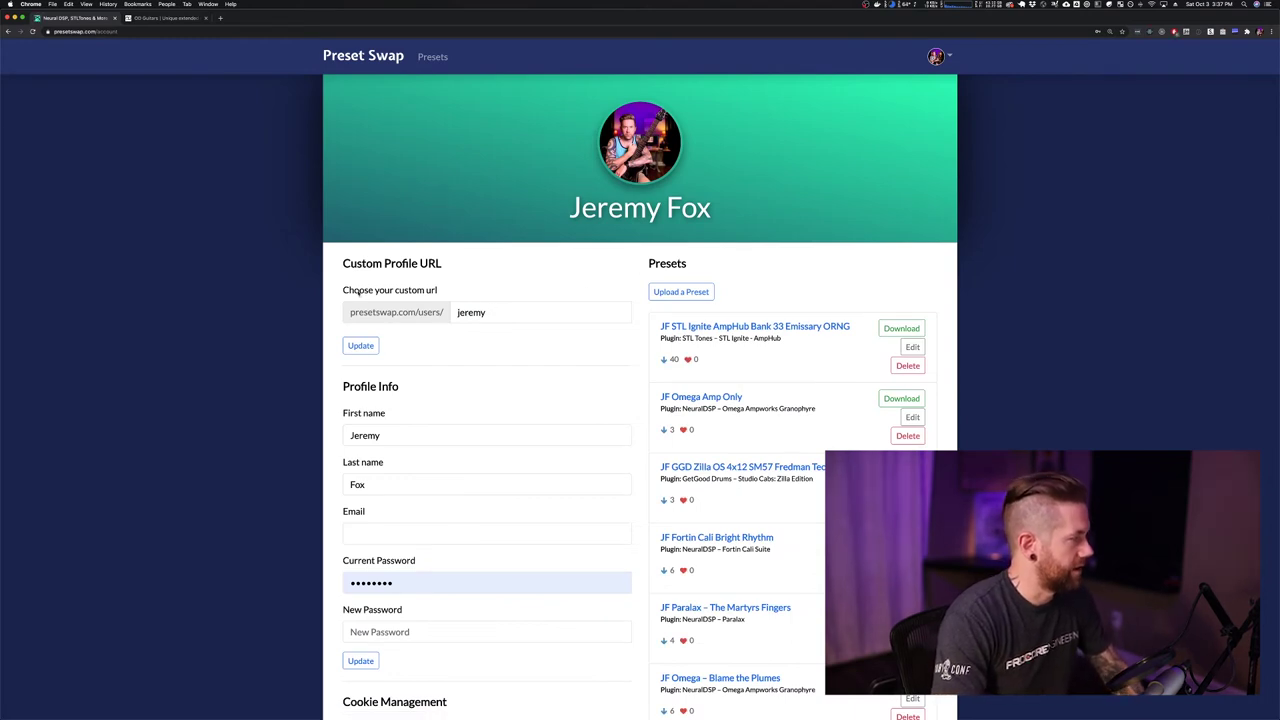
drag(357, 290, 484, 292)
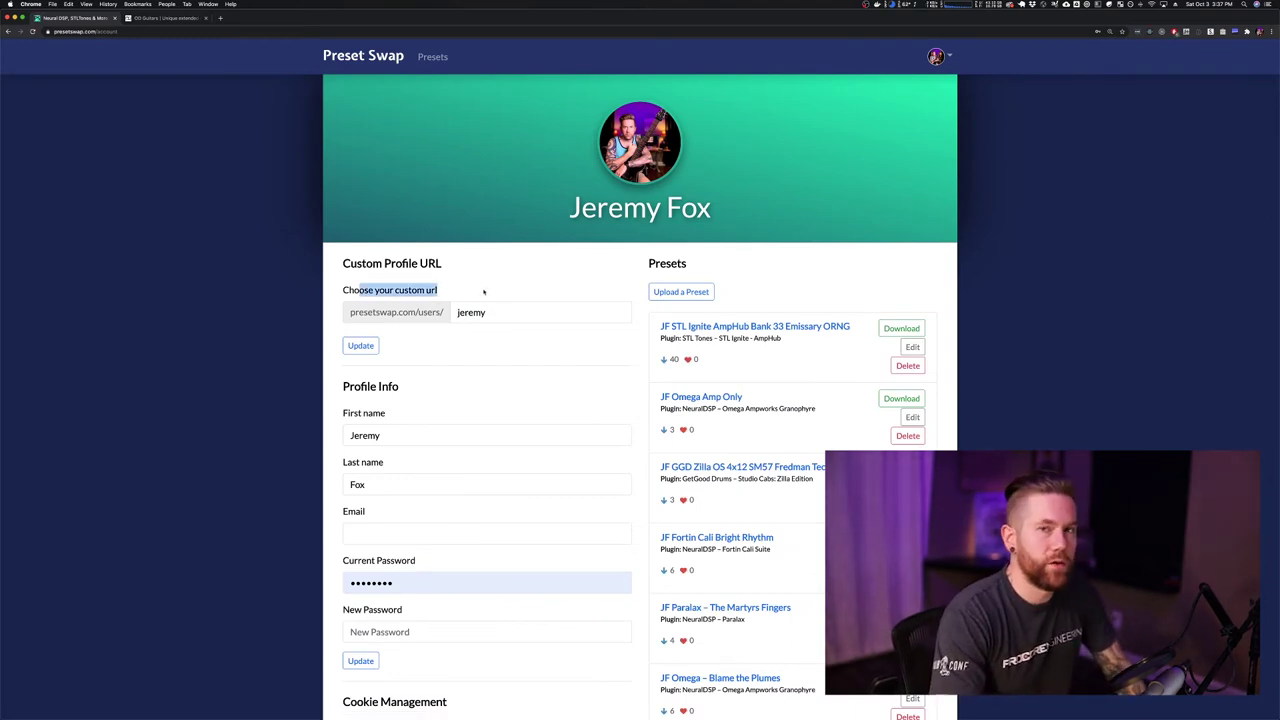
click(484, 291)
drag(350, 312, 416, 312)
click(416, 312)
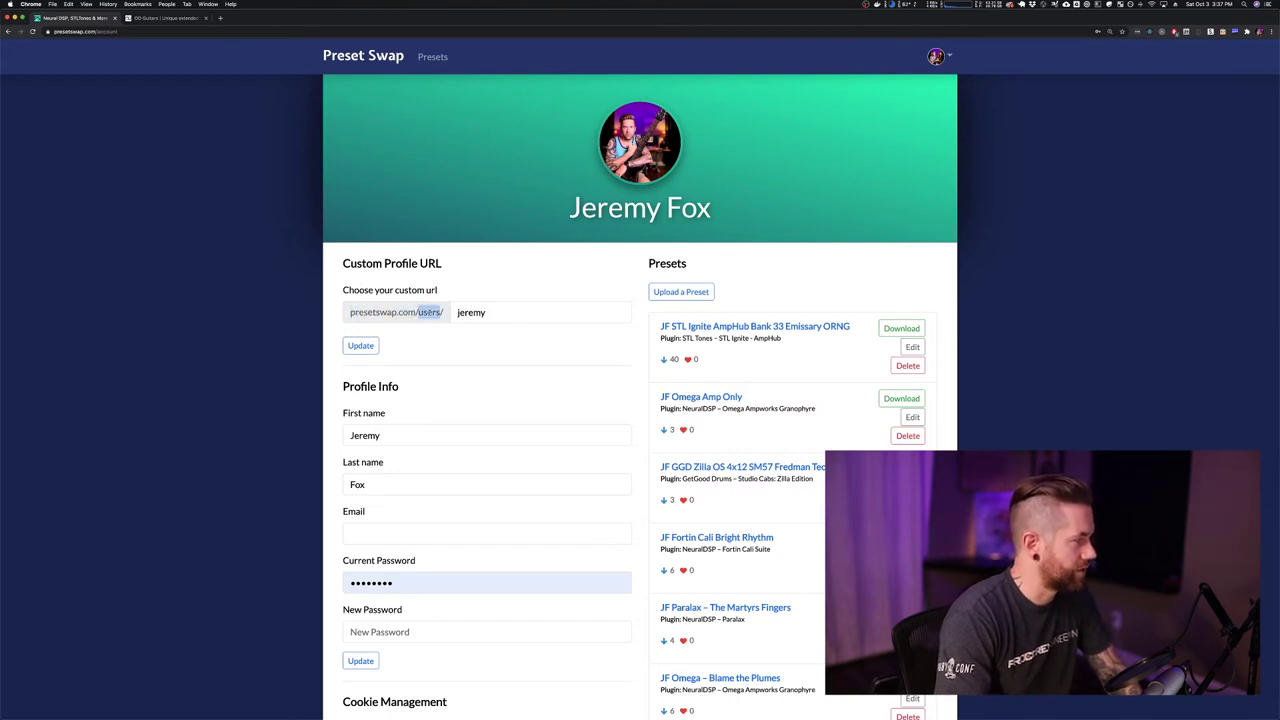
double_click(503, 309)
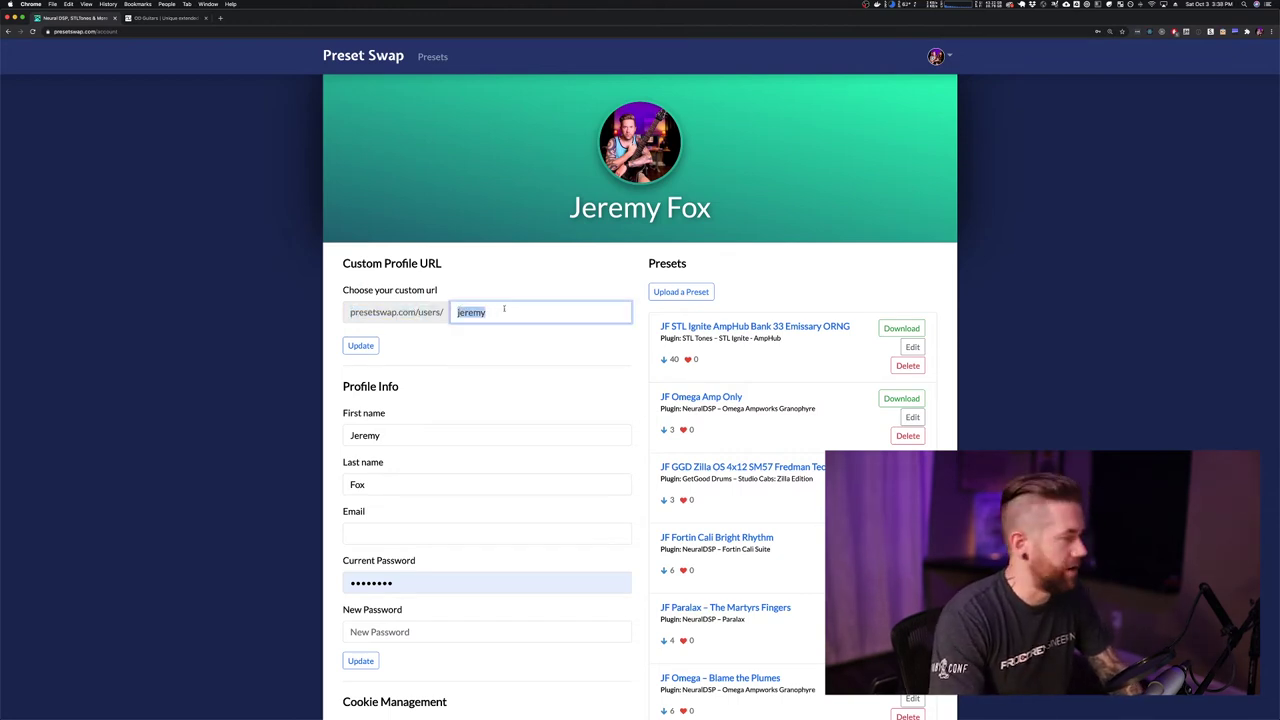
click(505, 272)
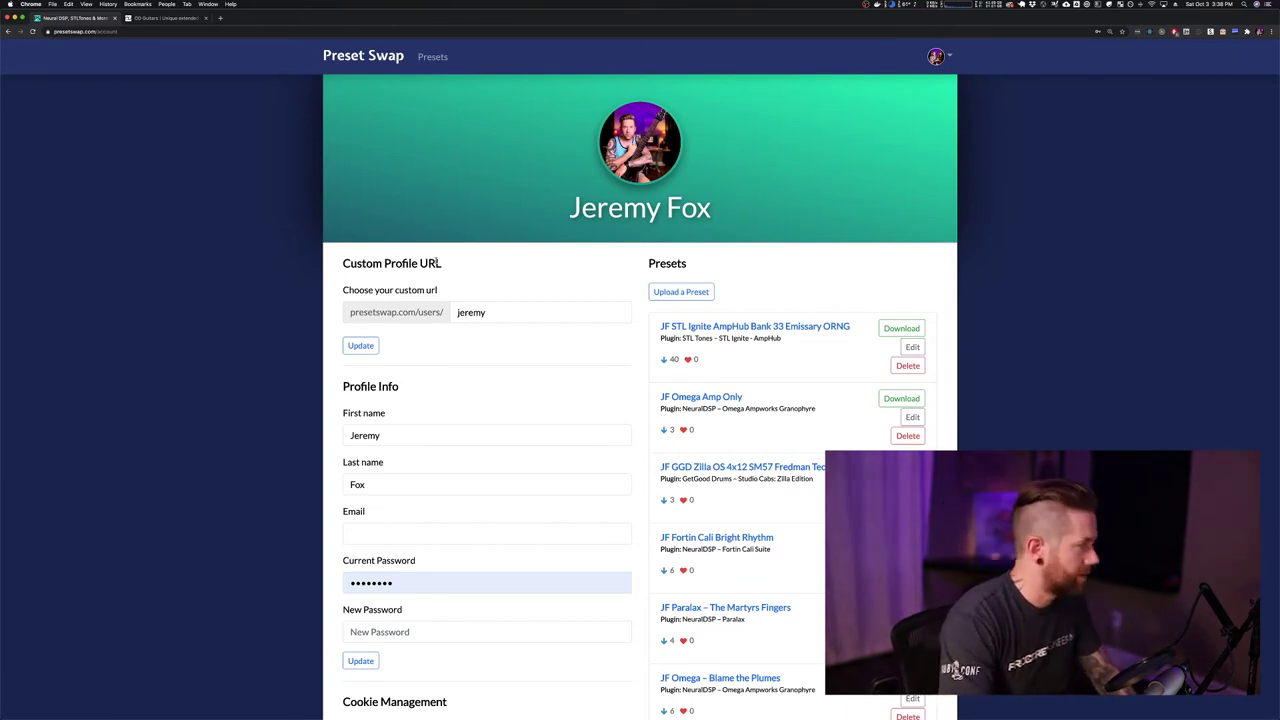
drag(351, 290, 528, 291)
click(530, 291)
scroll(480, 360, down, 3)
scroll(480, 350, up, 3)
Step: Return to Preset Swap's unfiltered Presets list, headed by Bank 33 Emissary ORNG and Plini HiGain Chunk
click(432, 56)
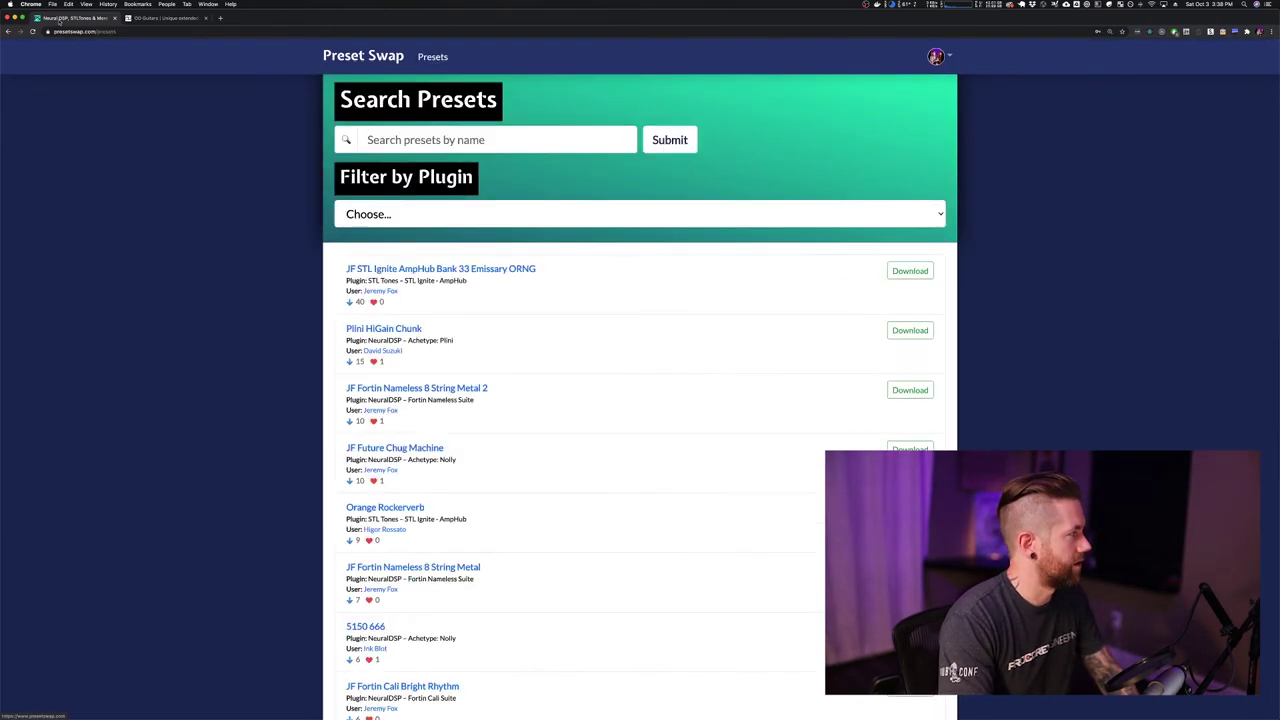